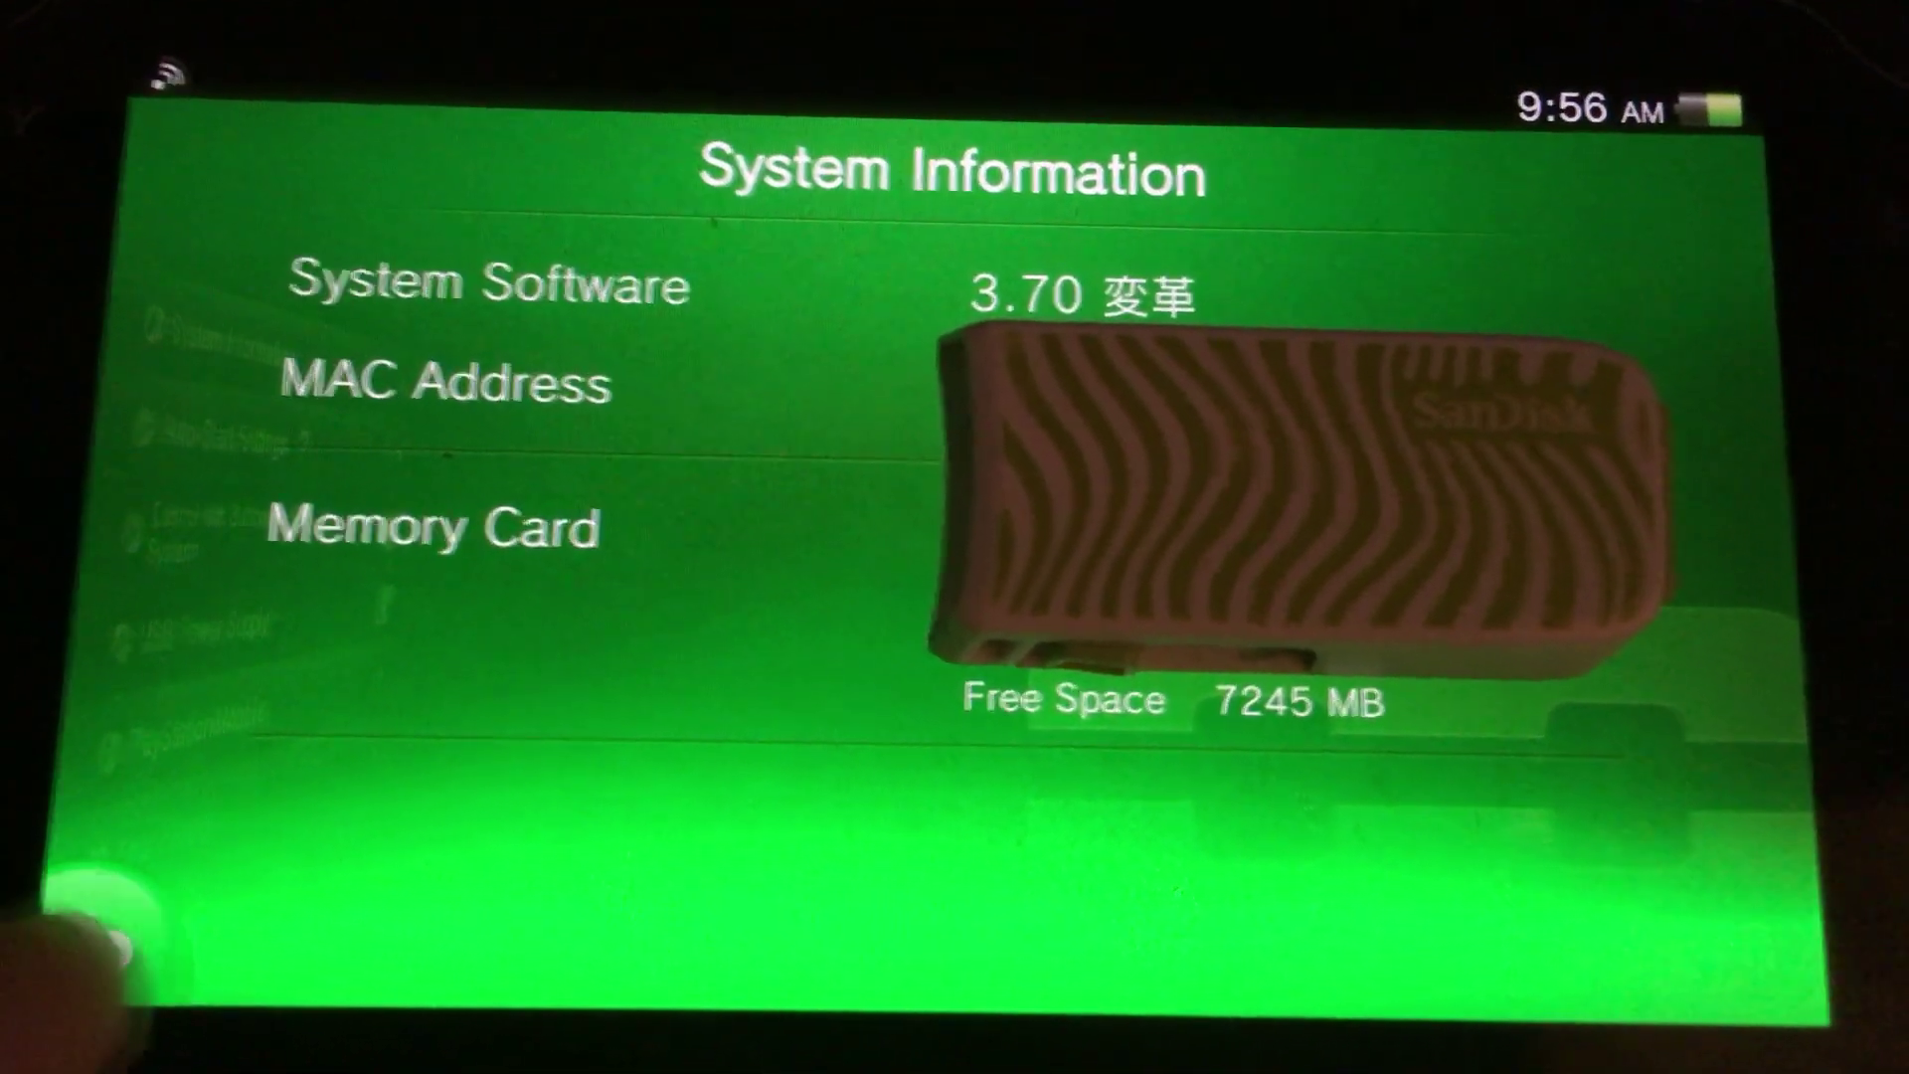
click(104, 925)
drag(497, 497, 1193, 497)
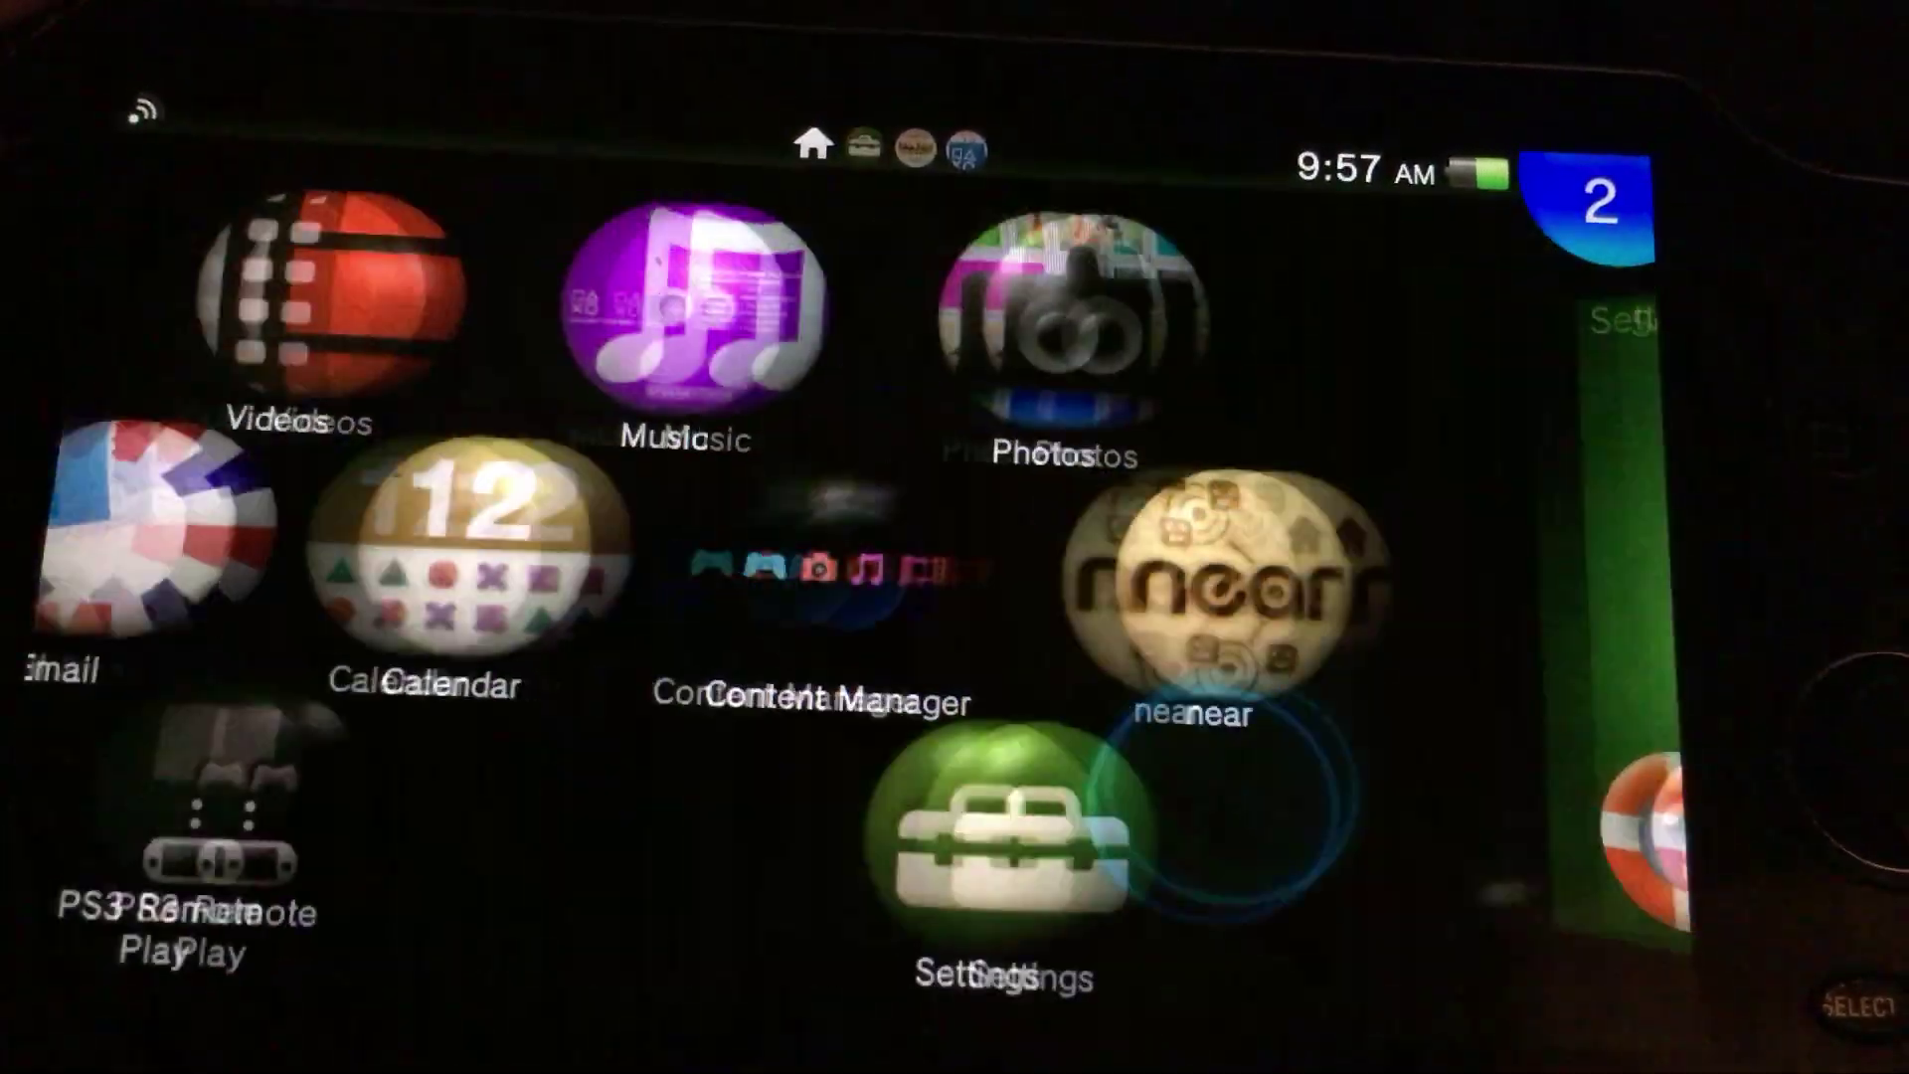
drag(248, 746, 248, 348)
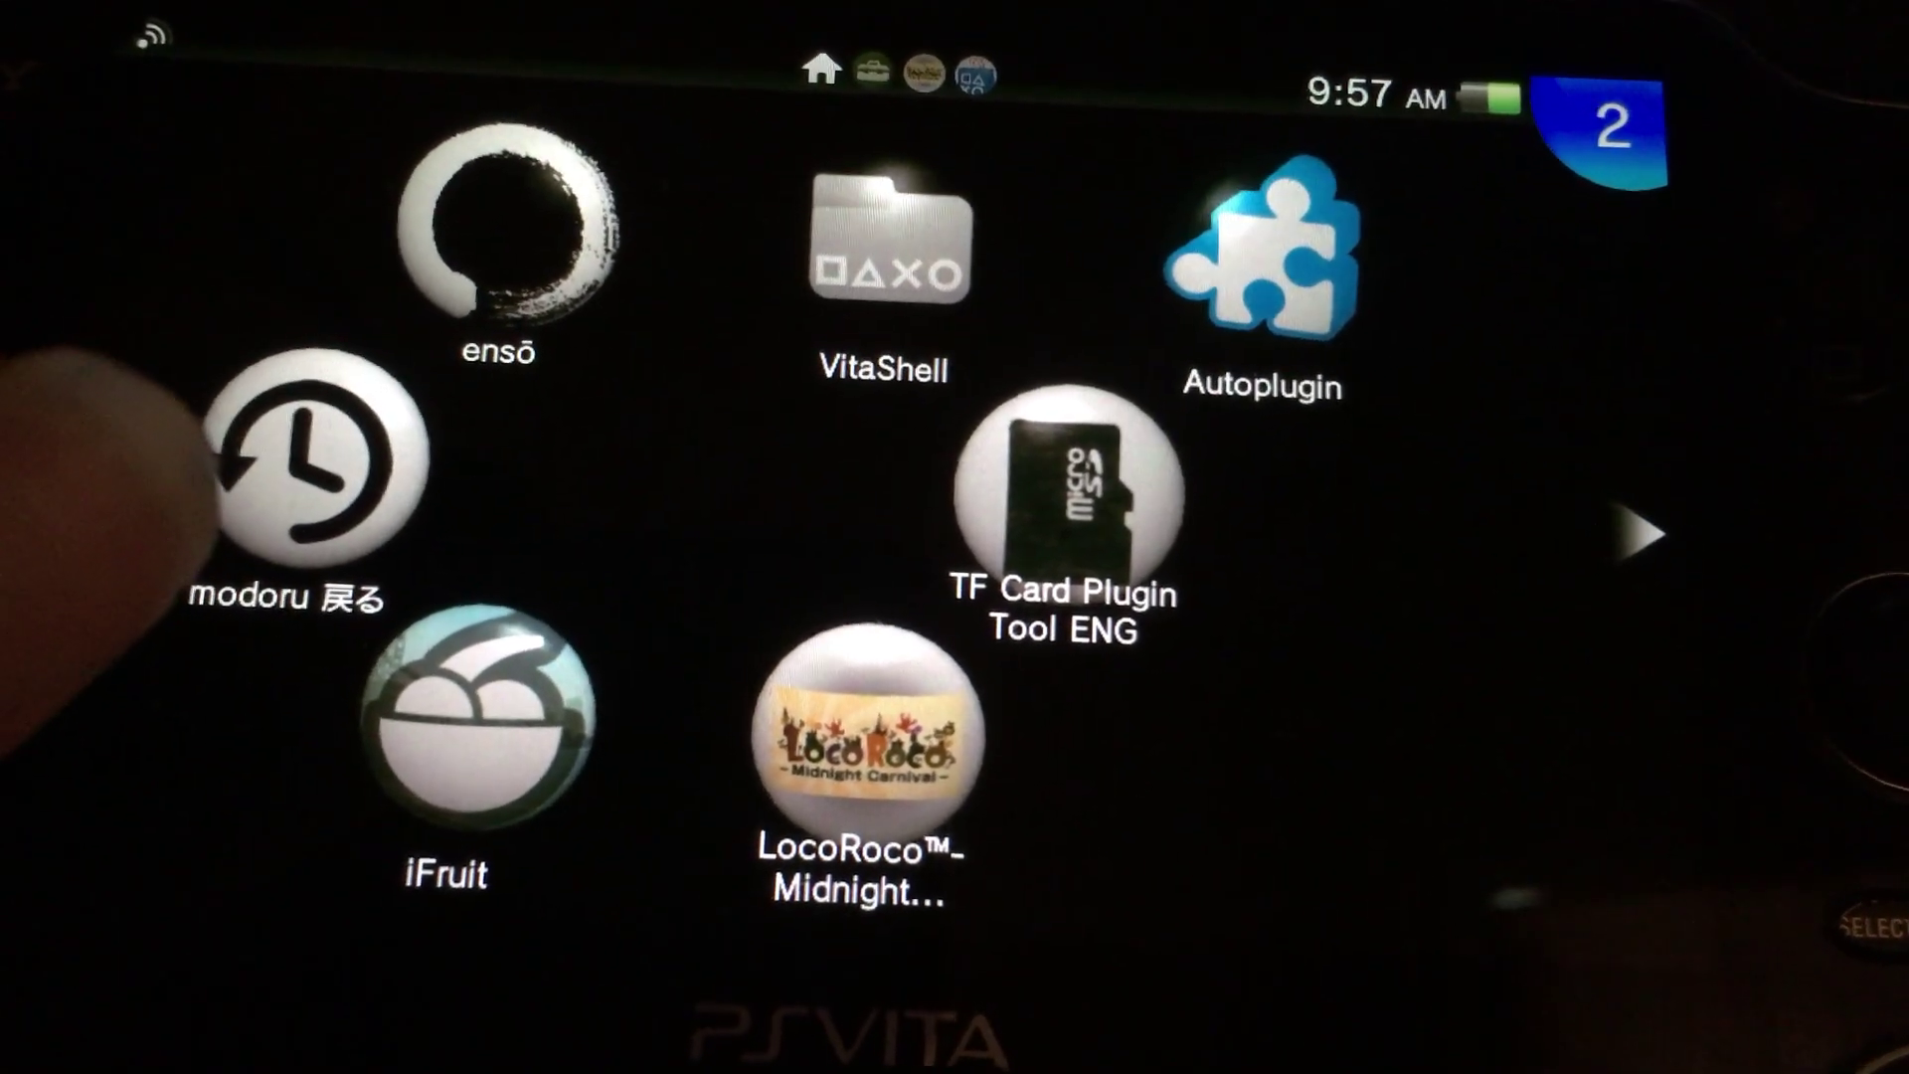
drag(213, 468, 636, 596)
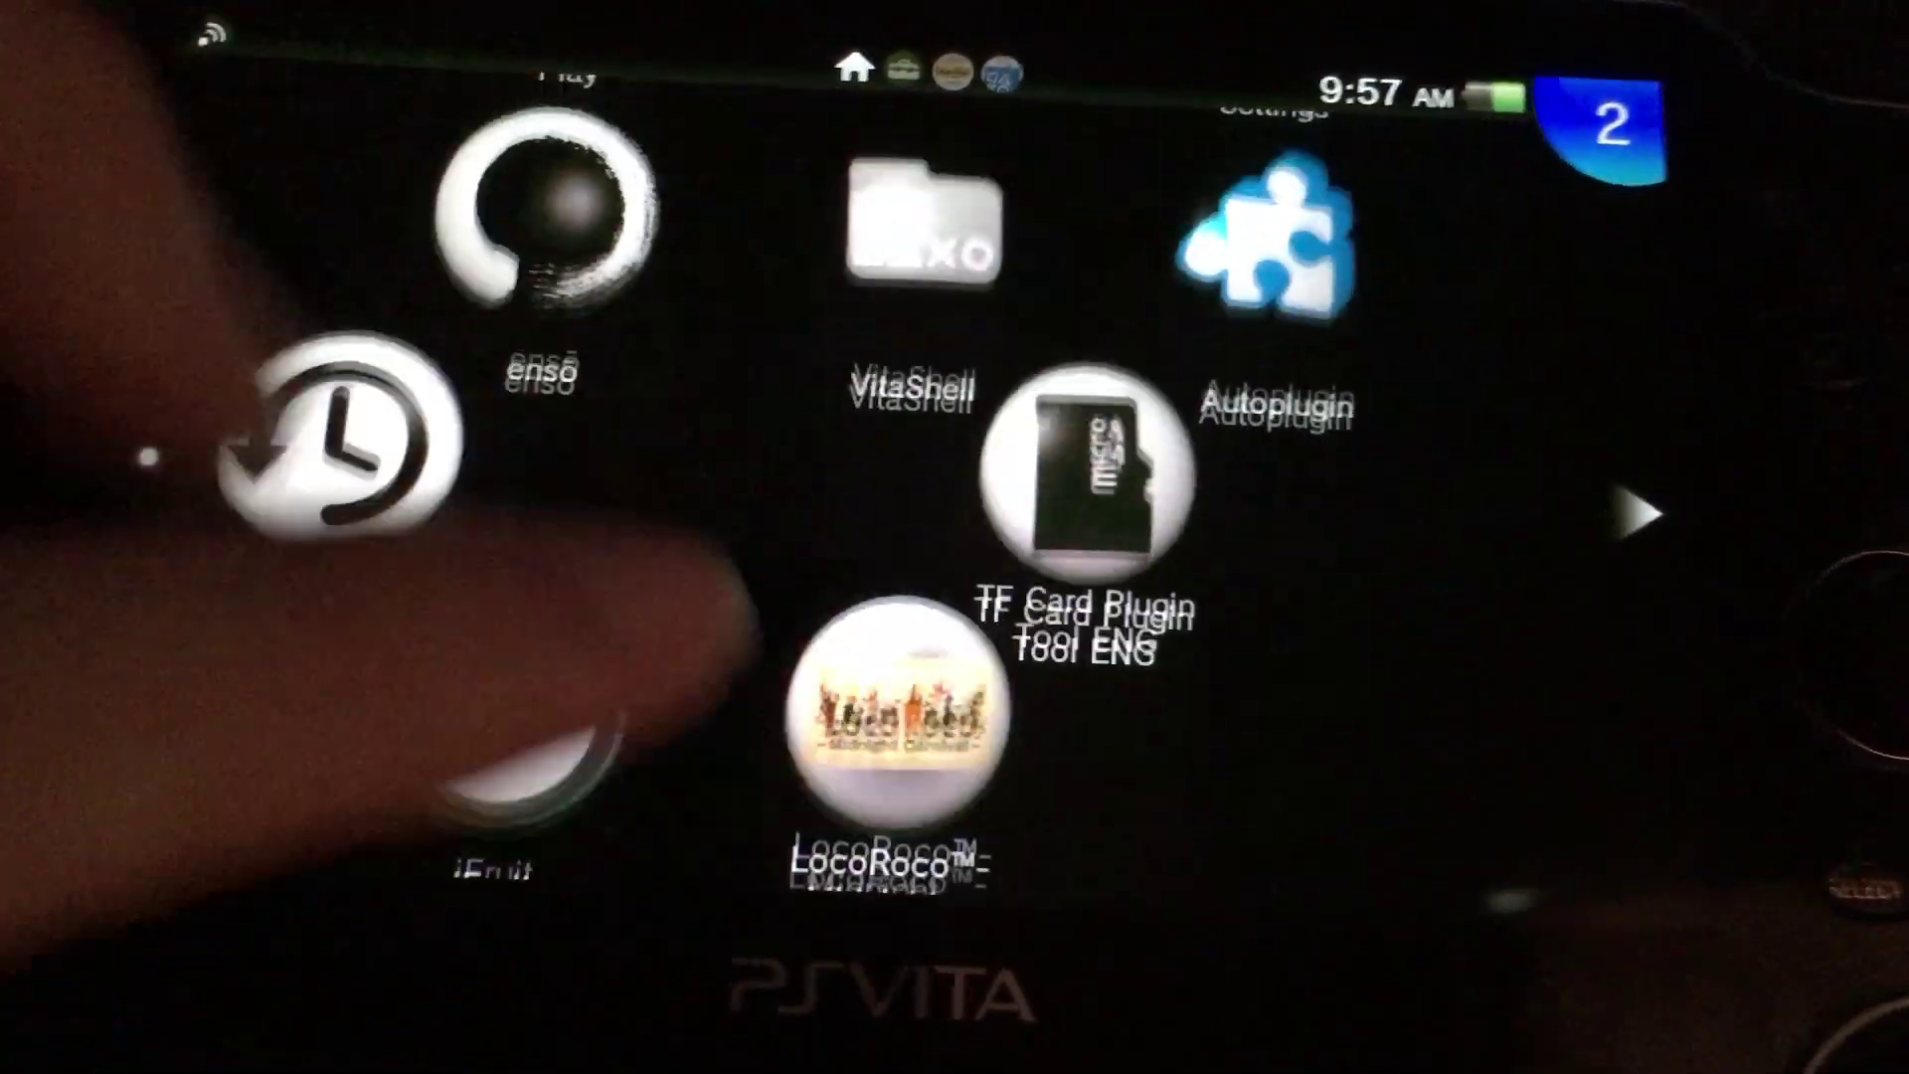
drag(259, 895, 298, 358)
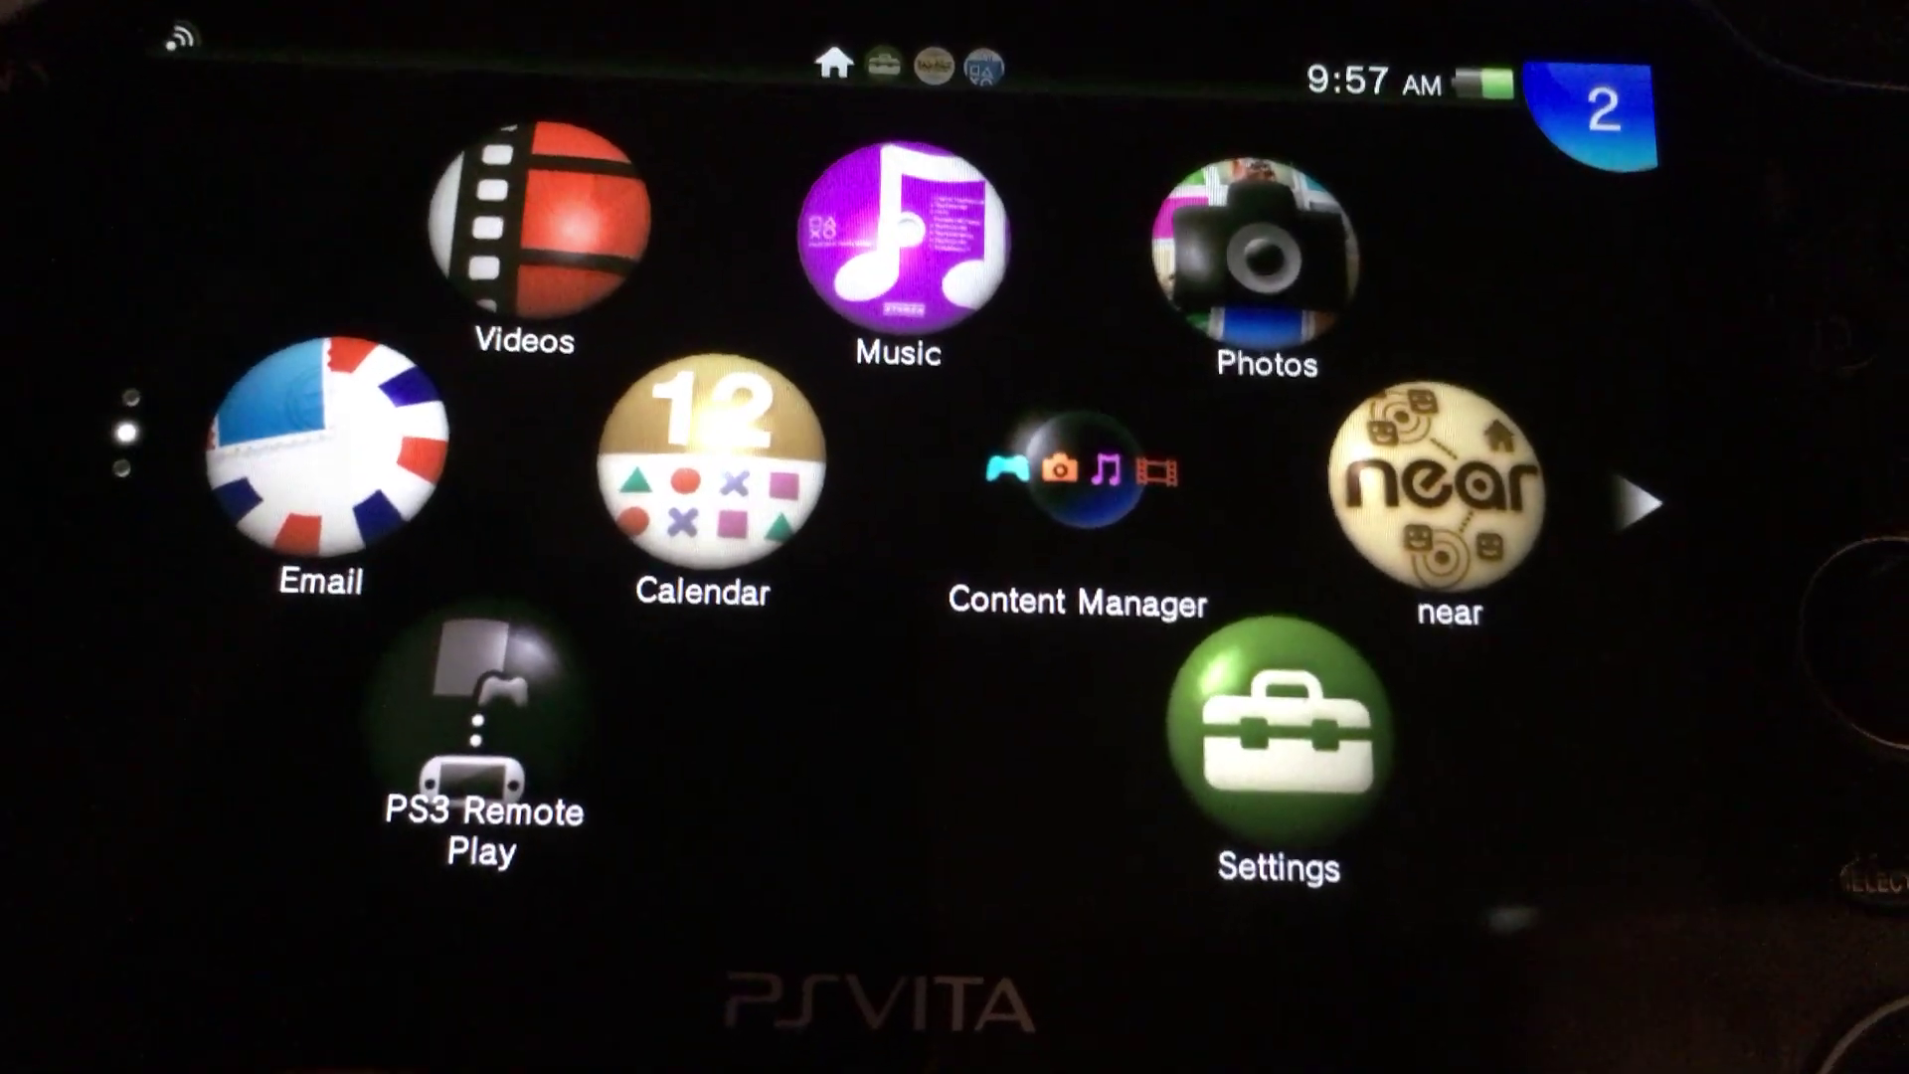
drag(398, 298, 626, 487)
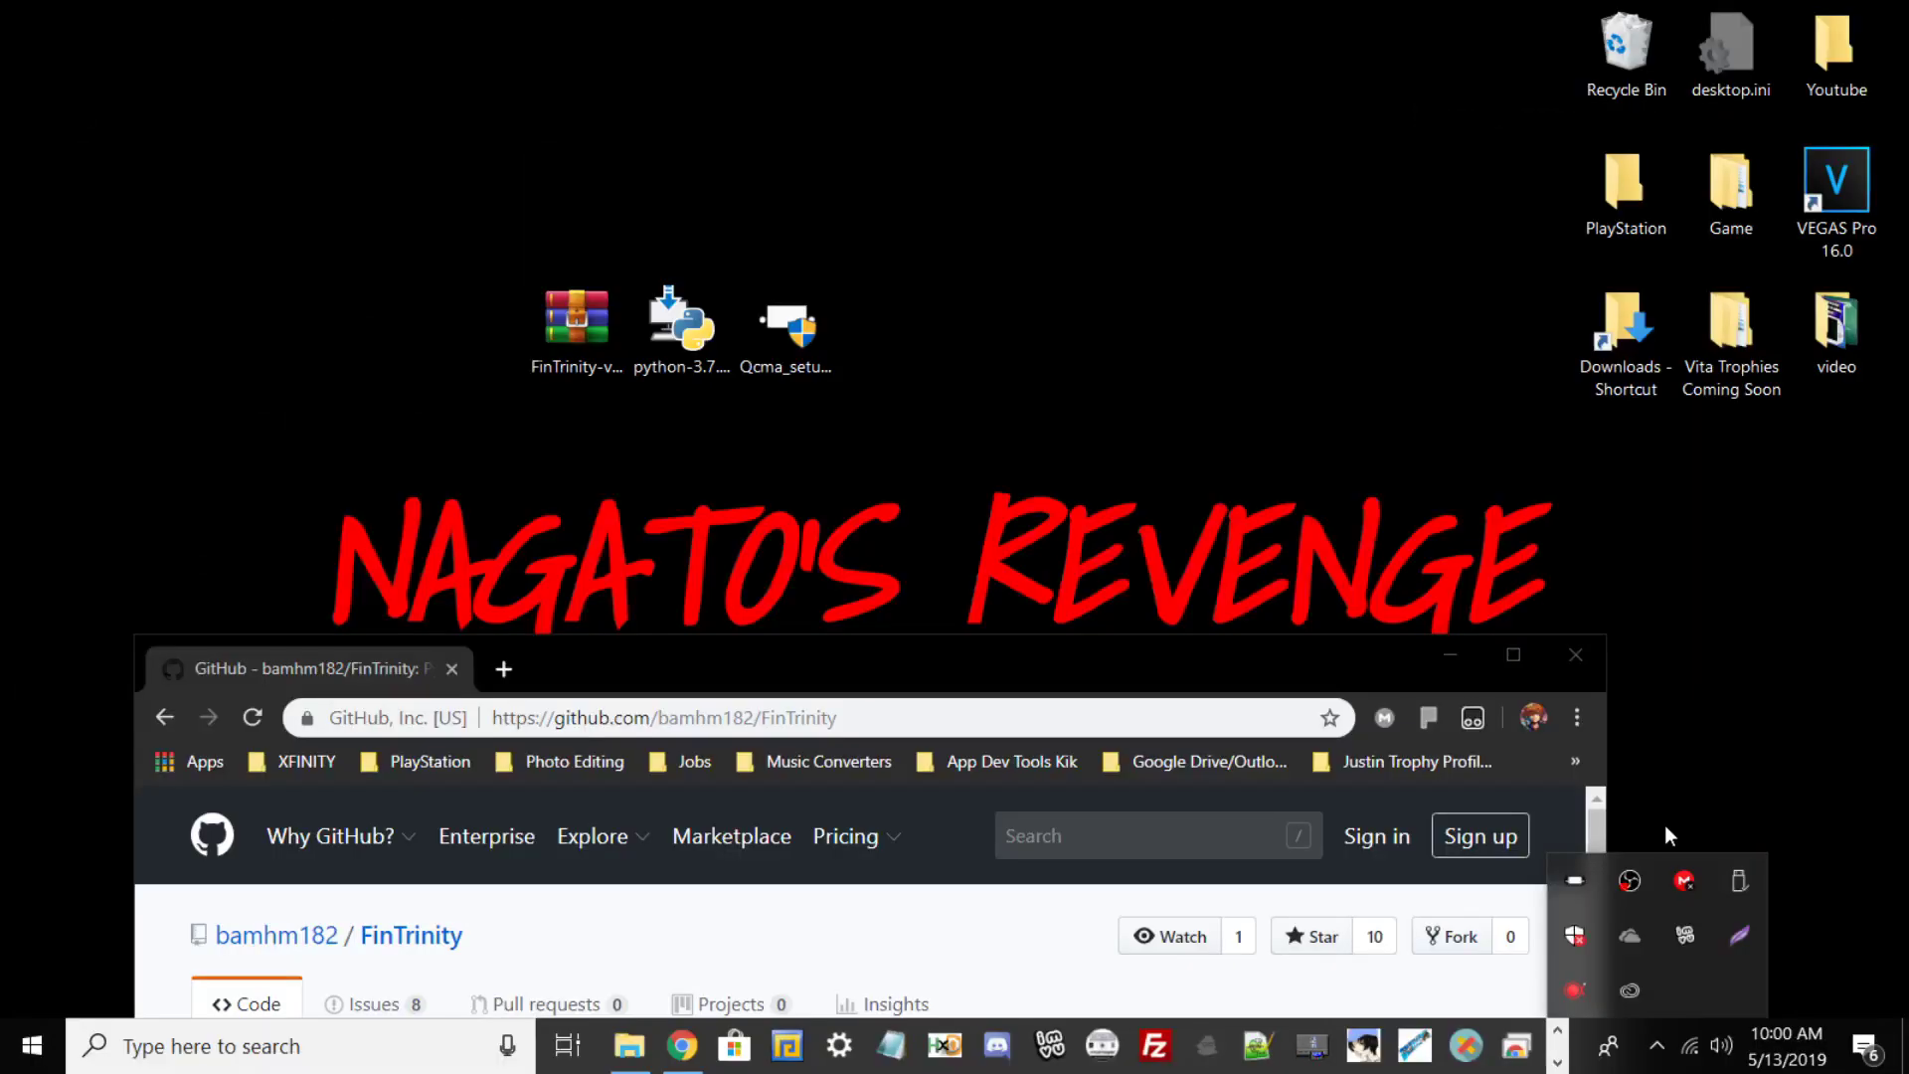
- Maximize and then minimize Chrome, and point out FinTrinity-v0.1.zip, python-3.7.3.exe and Qcma_setup-0.4.1.exe on the desktop
click(1512, 655)
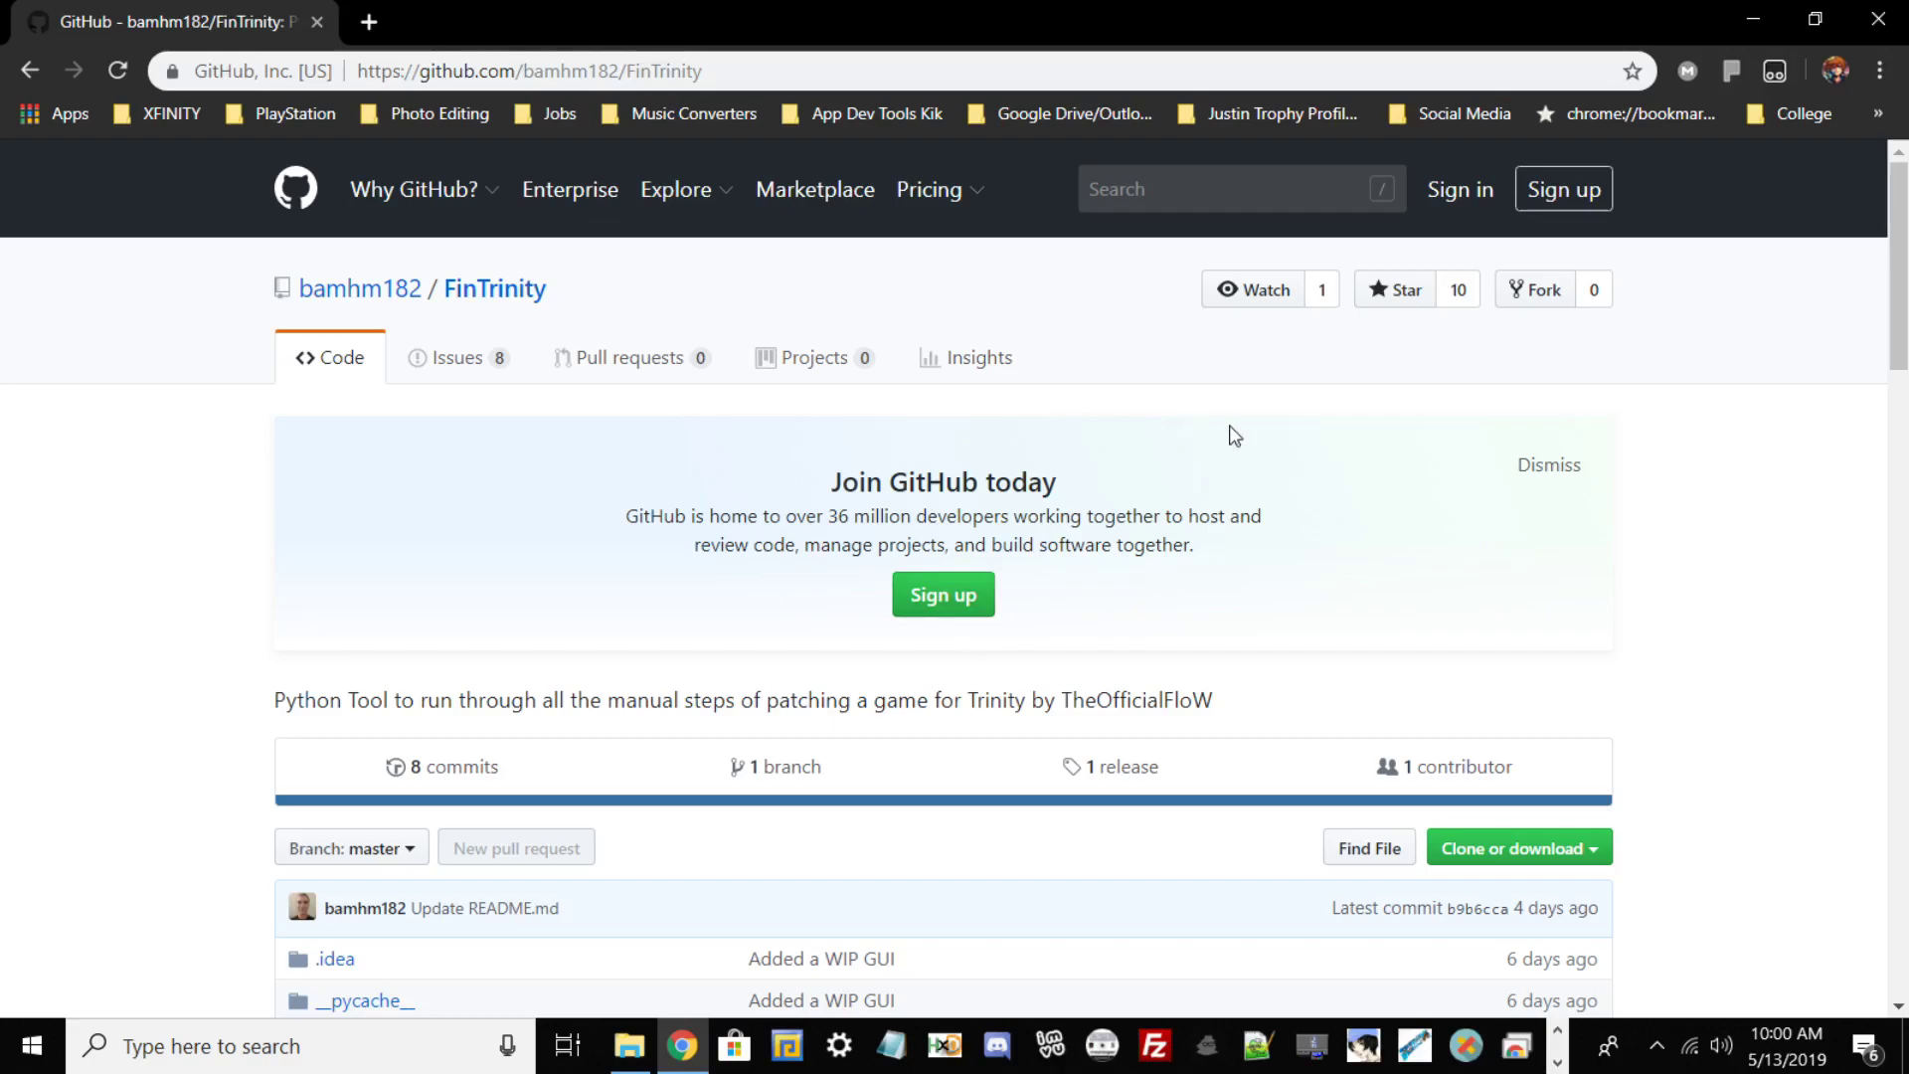
click(1752, 20)
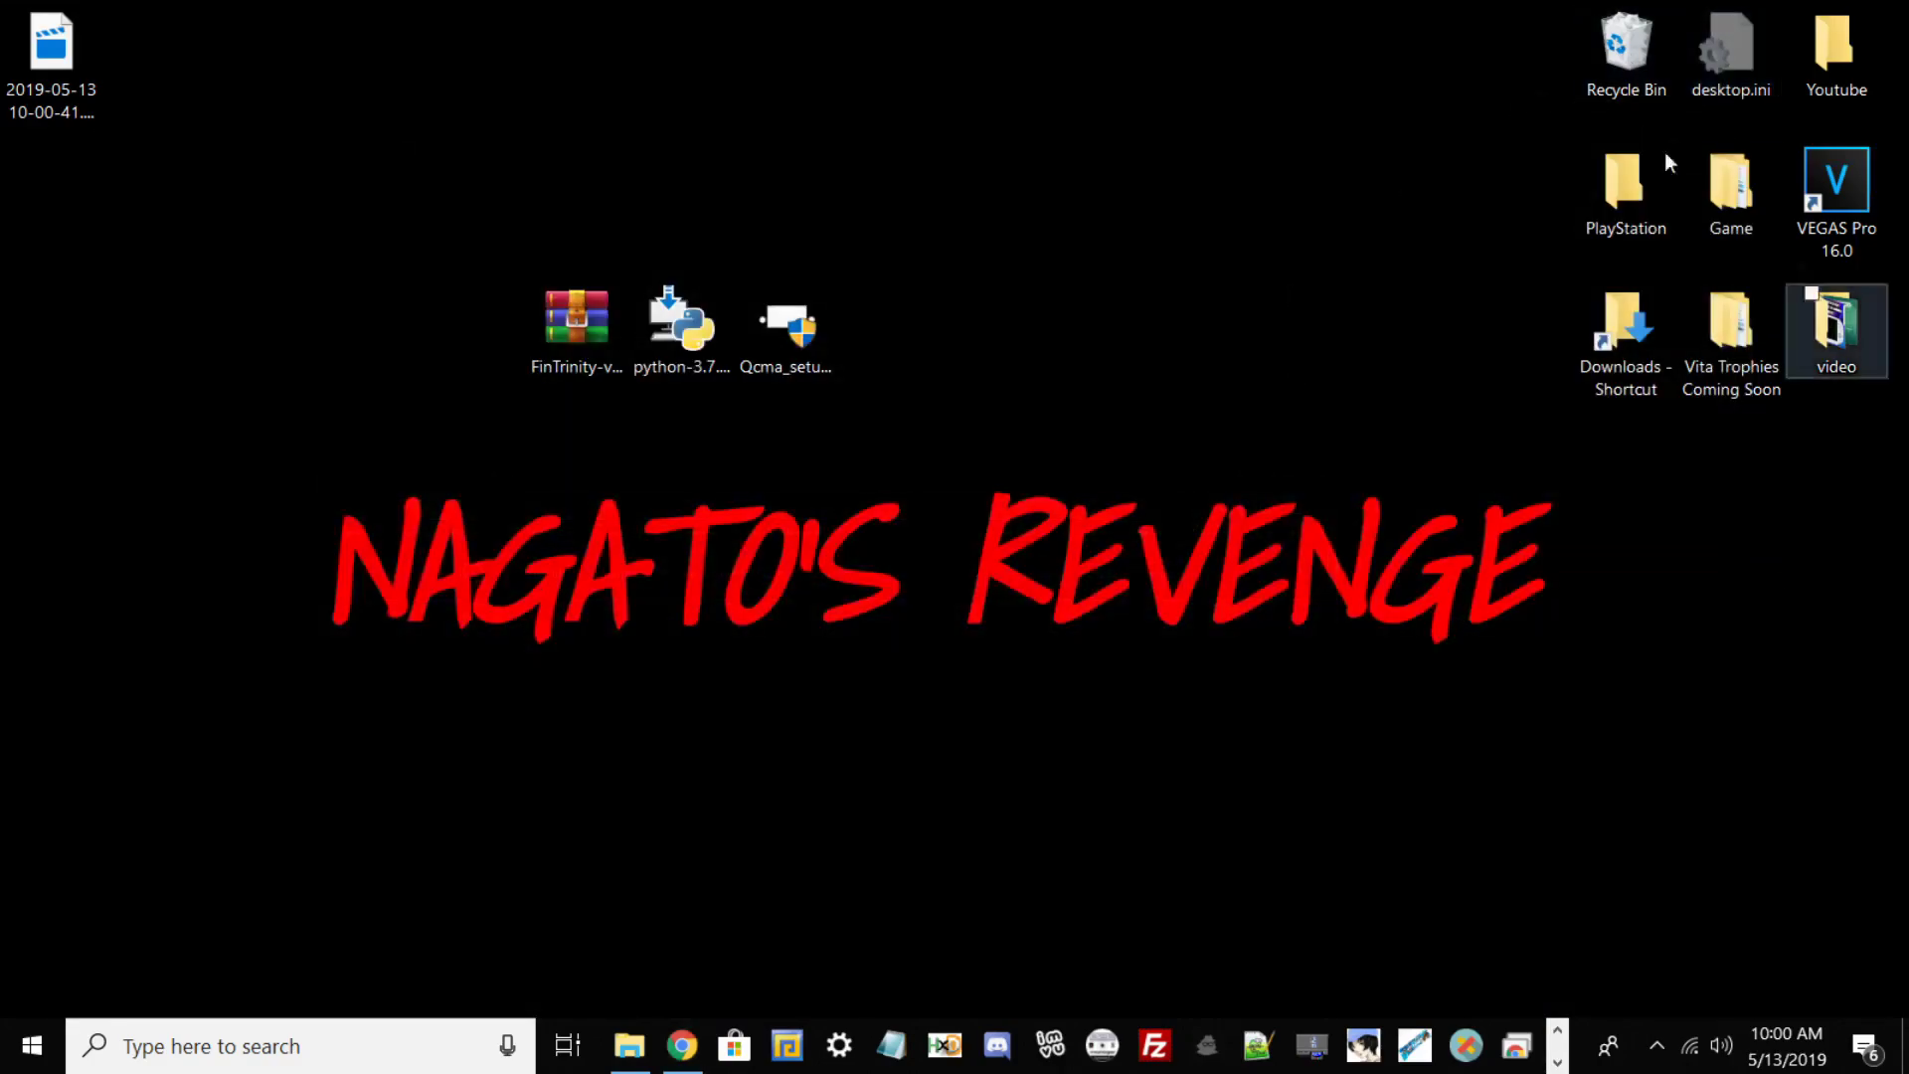
click(542, 370)
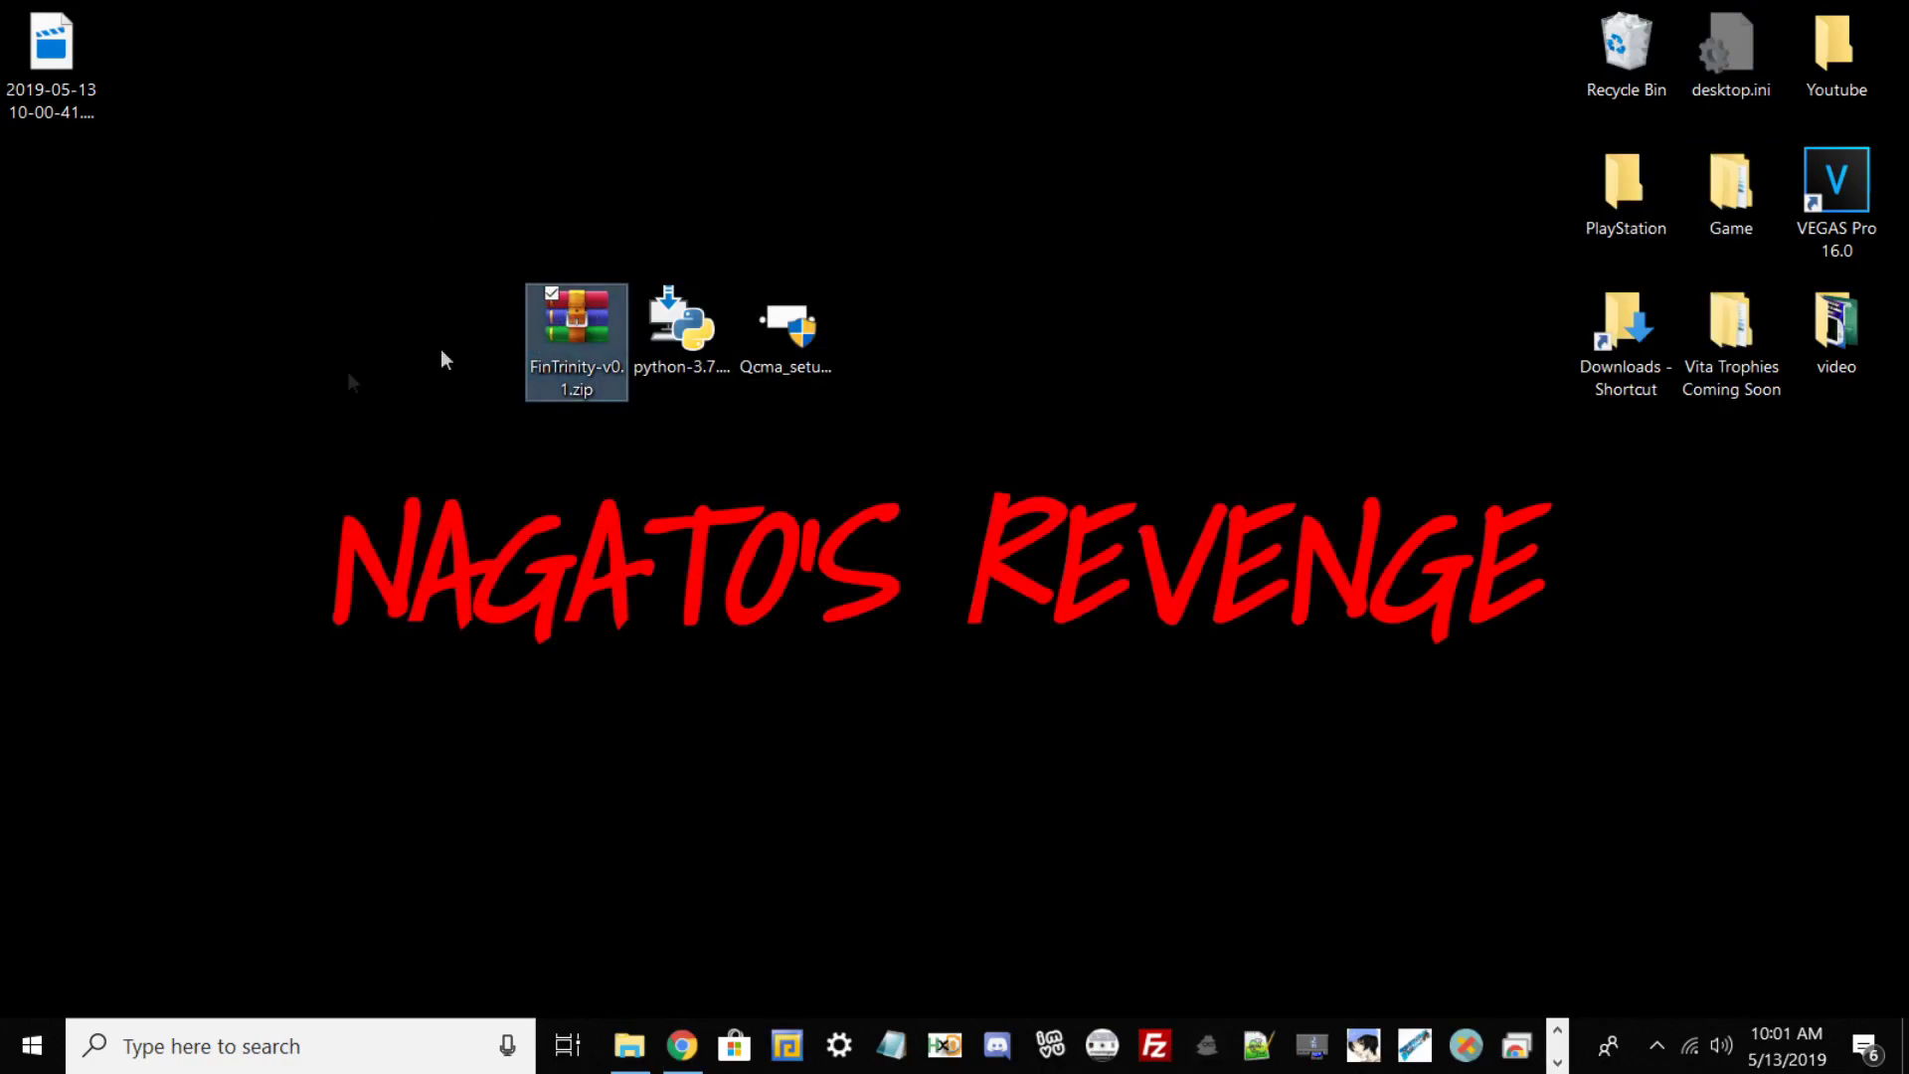
click(644, 383)
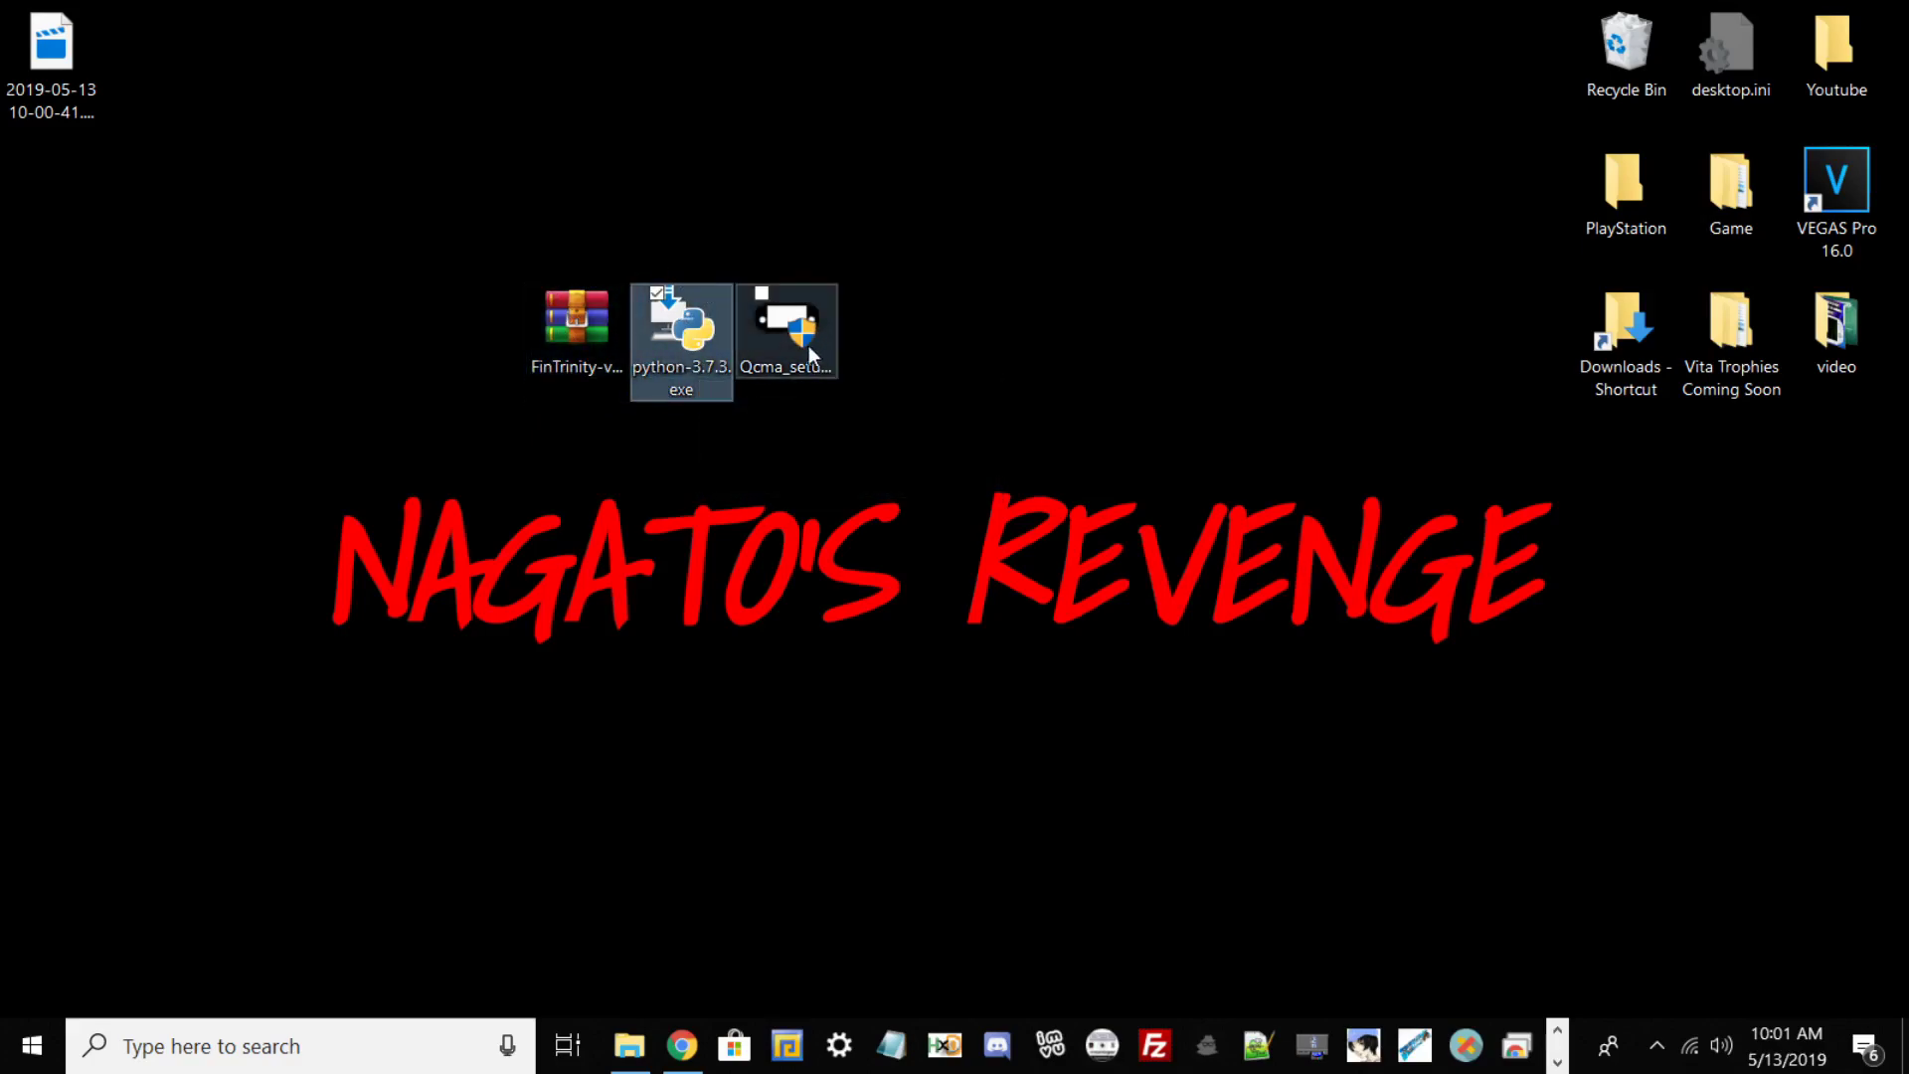
click(742, 316)
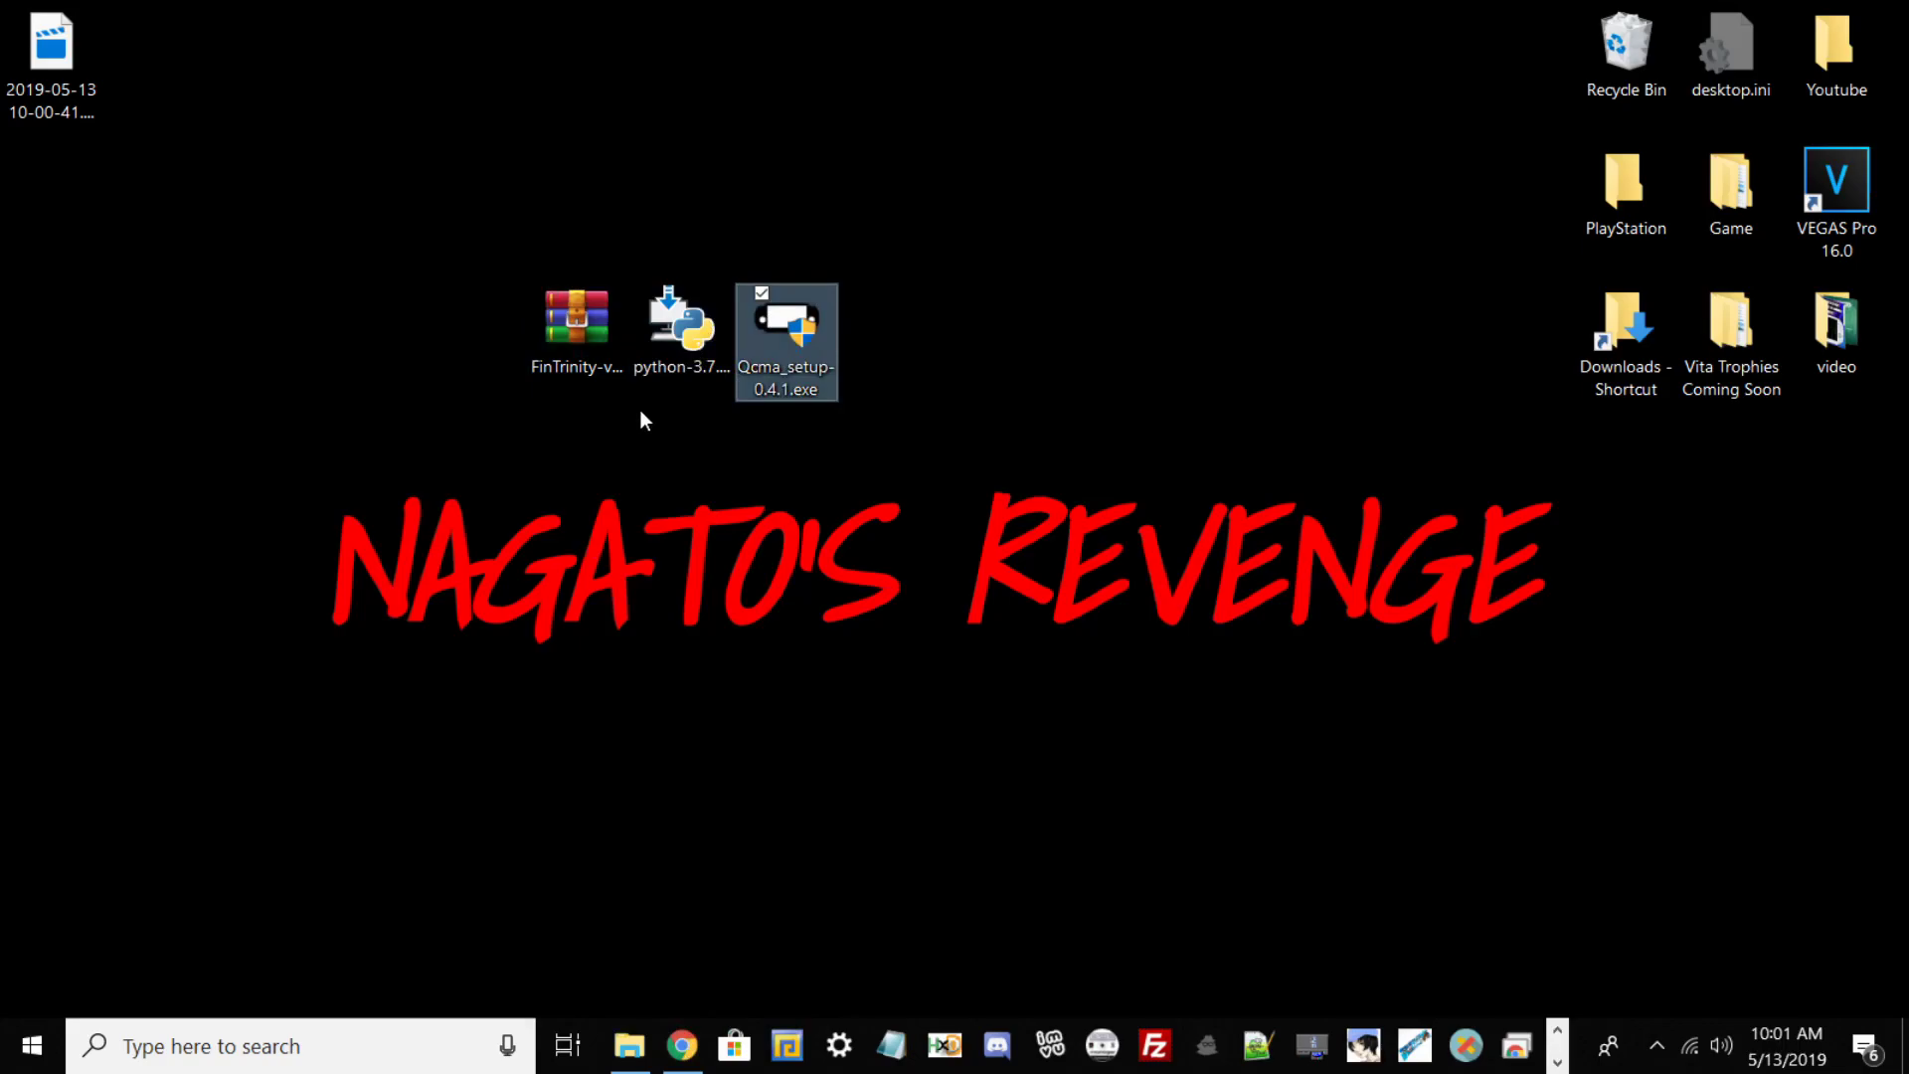
- Bring Chrome back and scroll through the FinTrinity README's requirements, usage and screenshots, then minimize it
click(682, 1044)
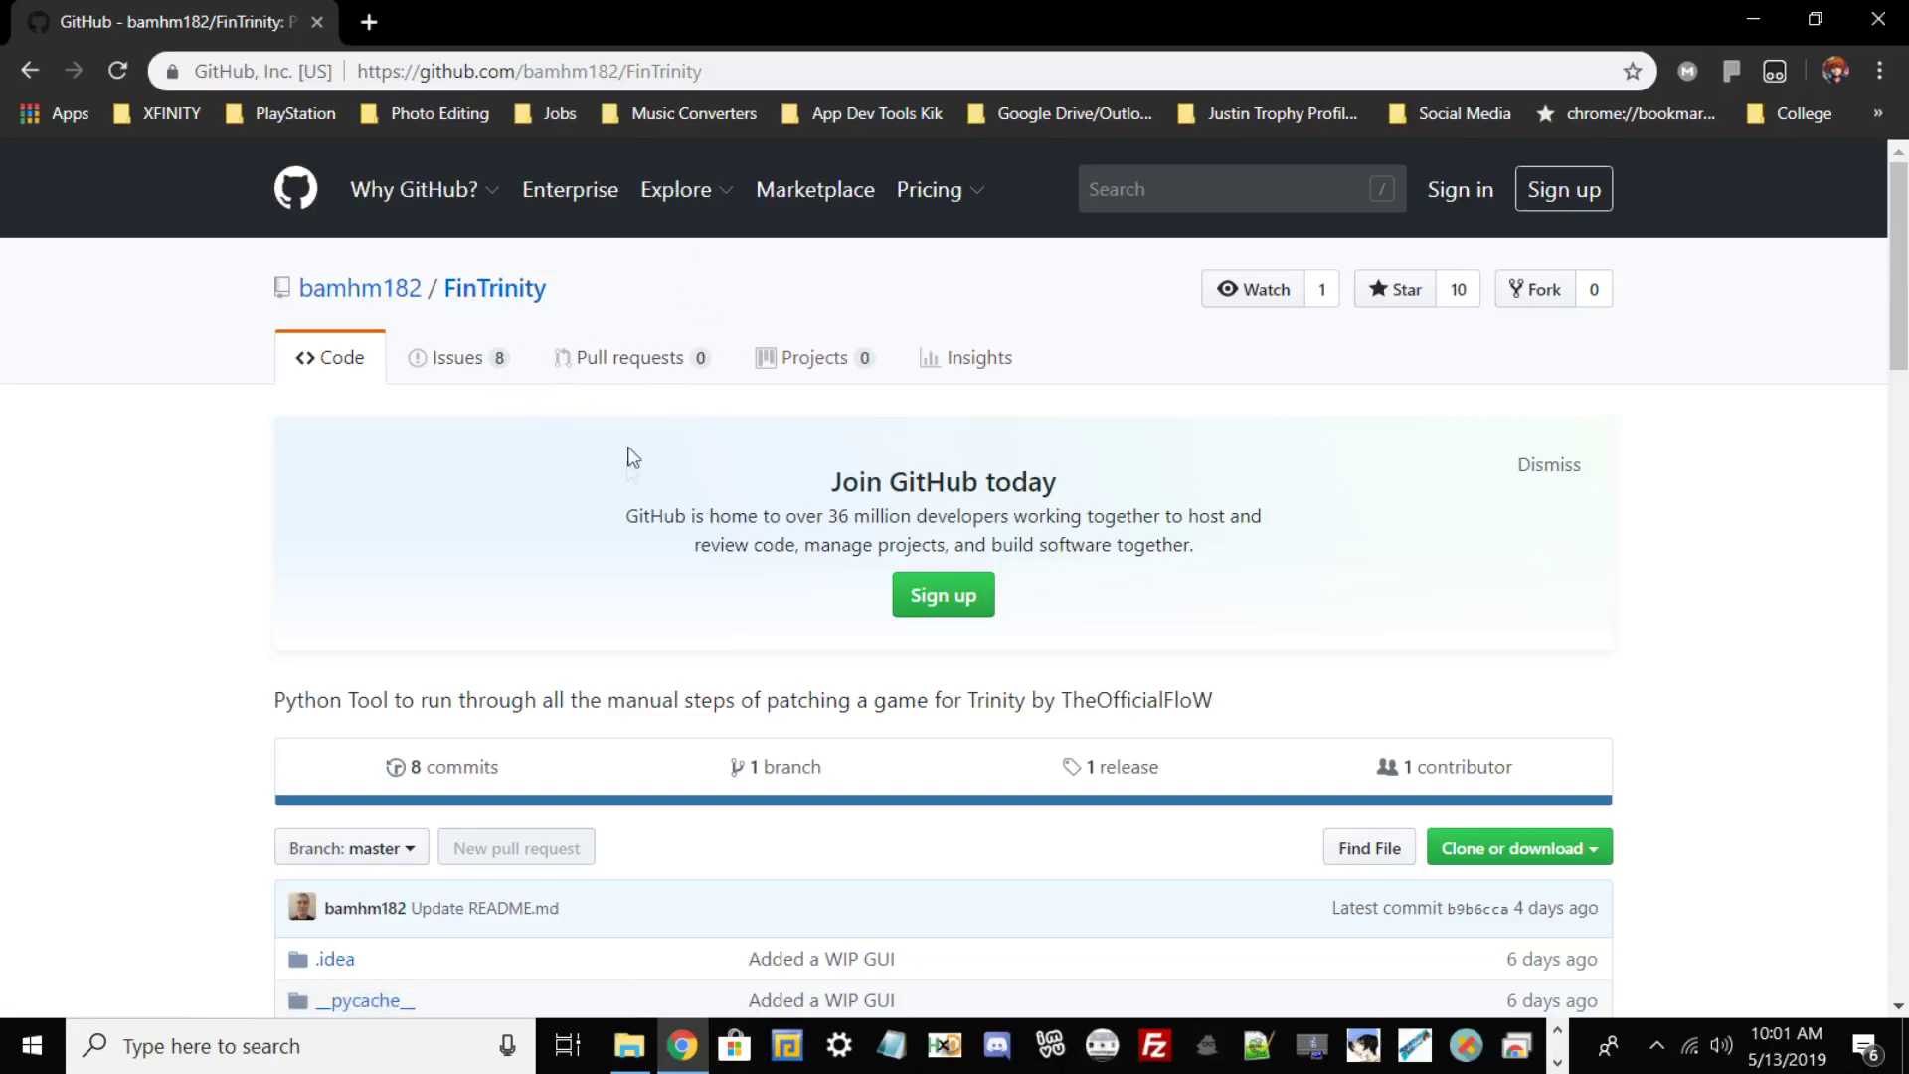
scroll(620, 412, down, 4)
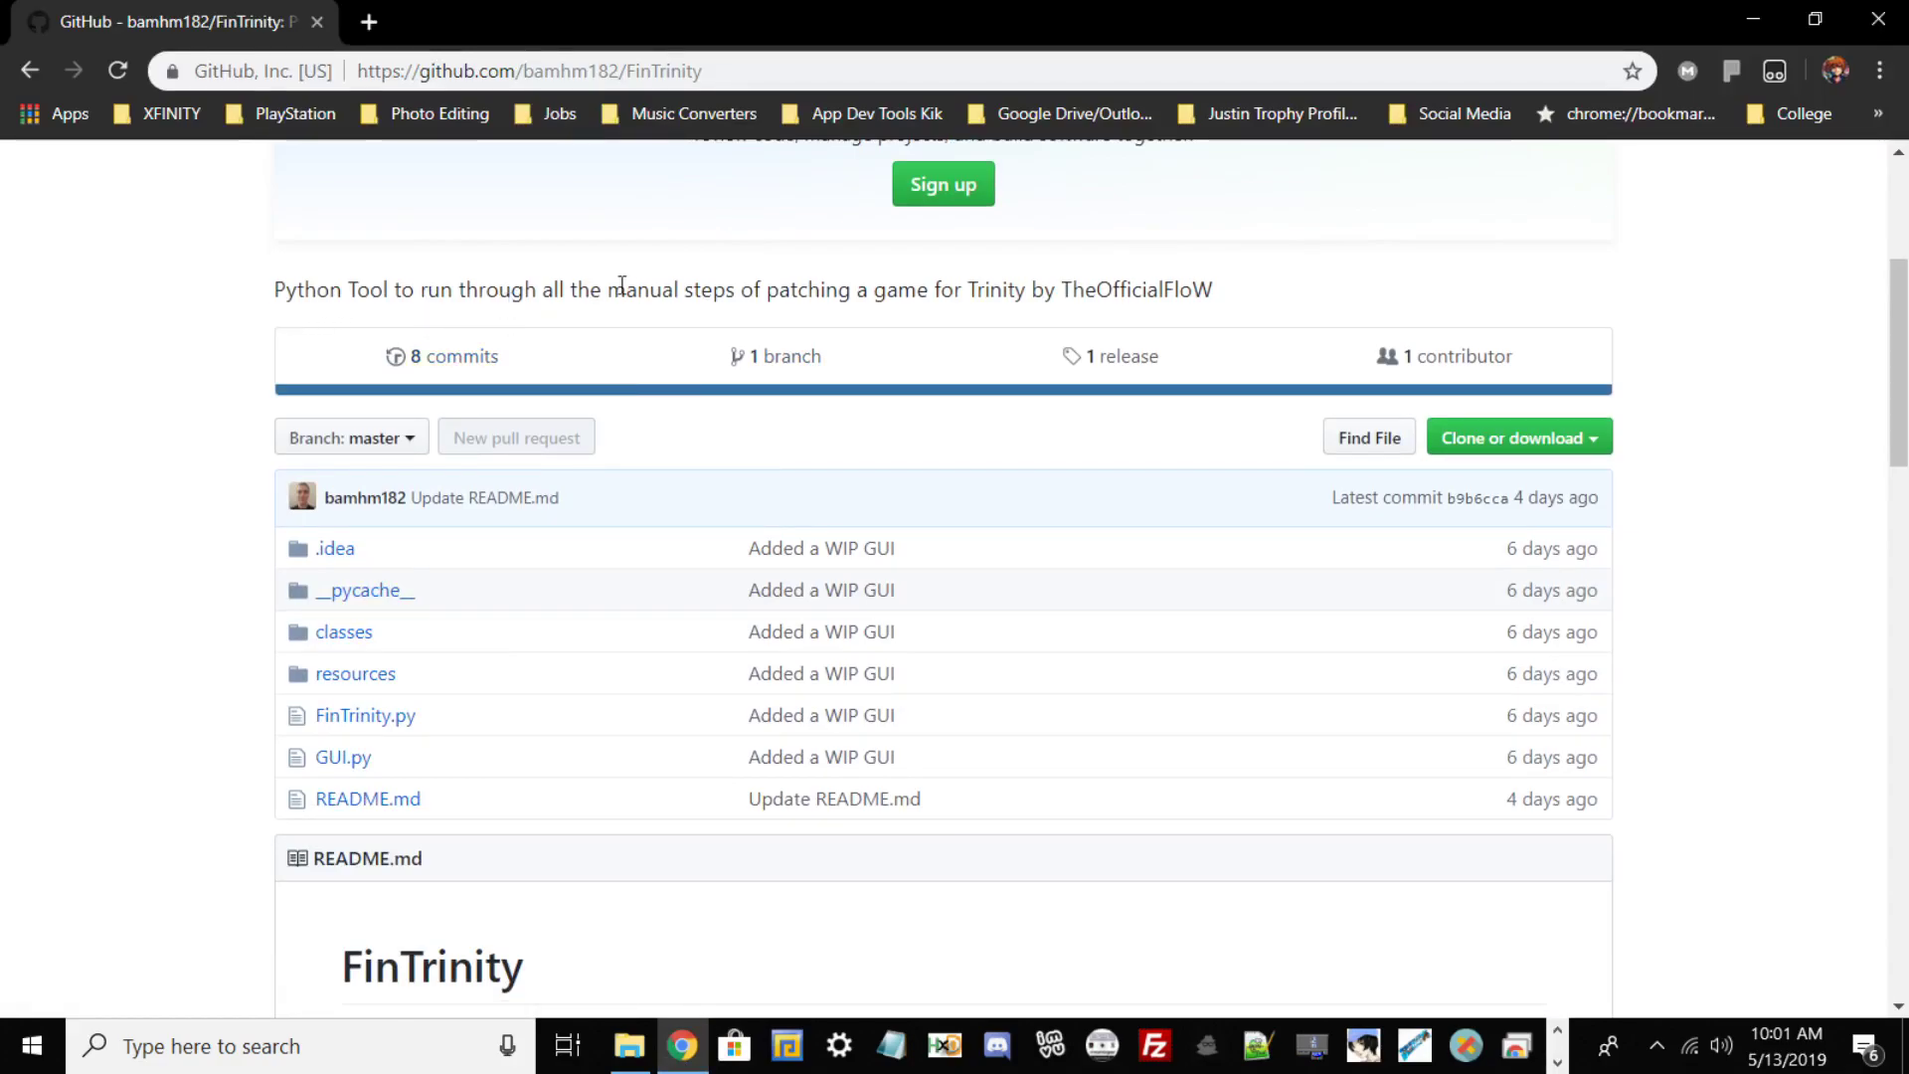
scroll(711, 290, up, 1)
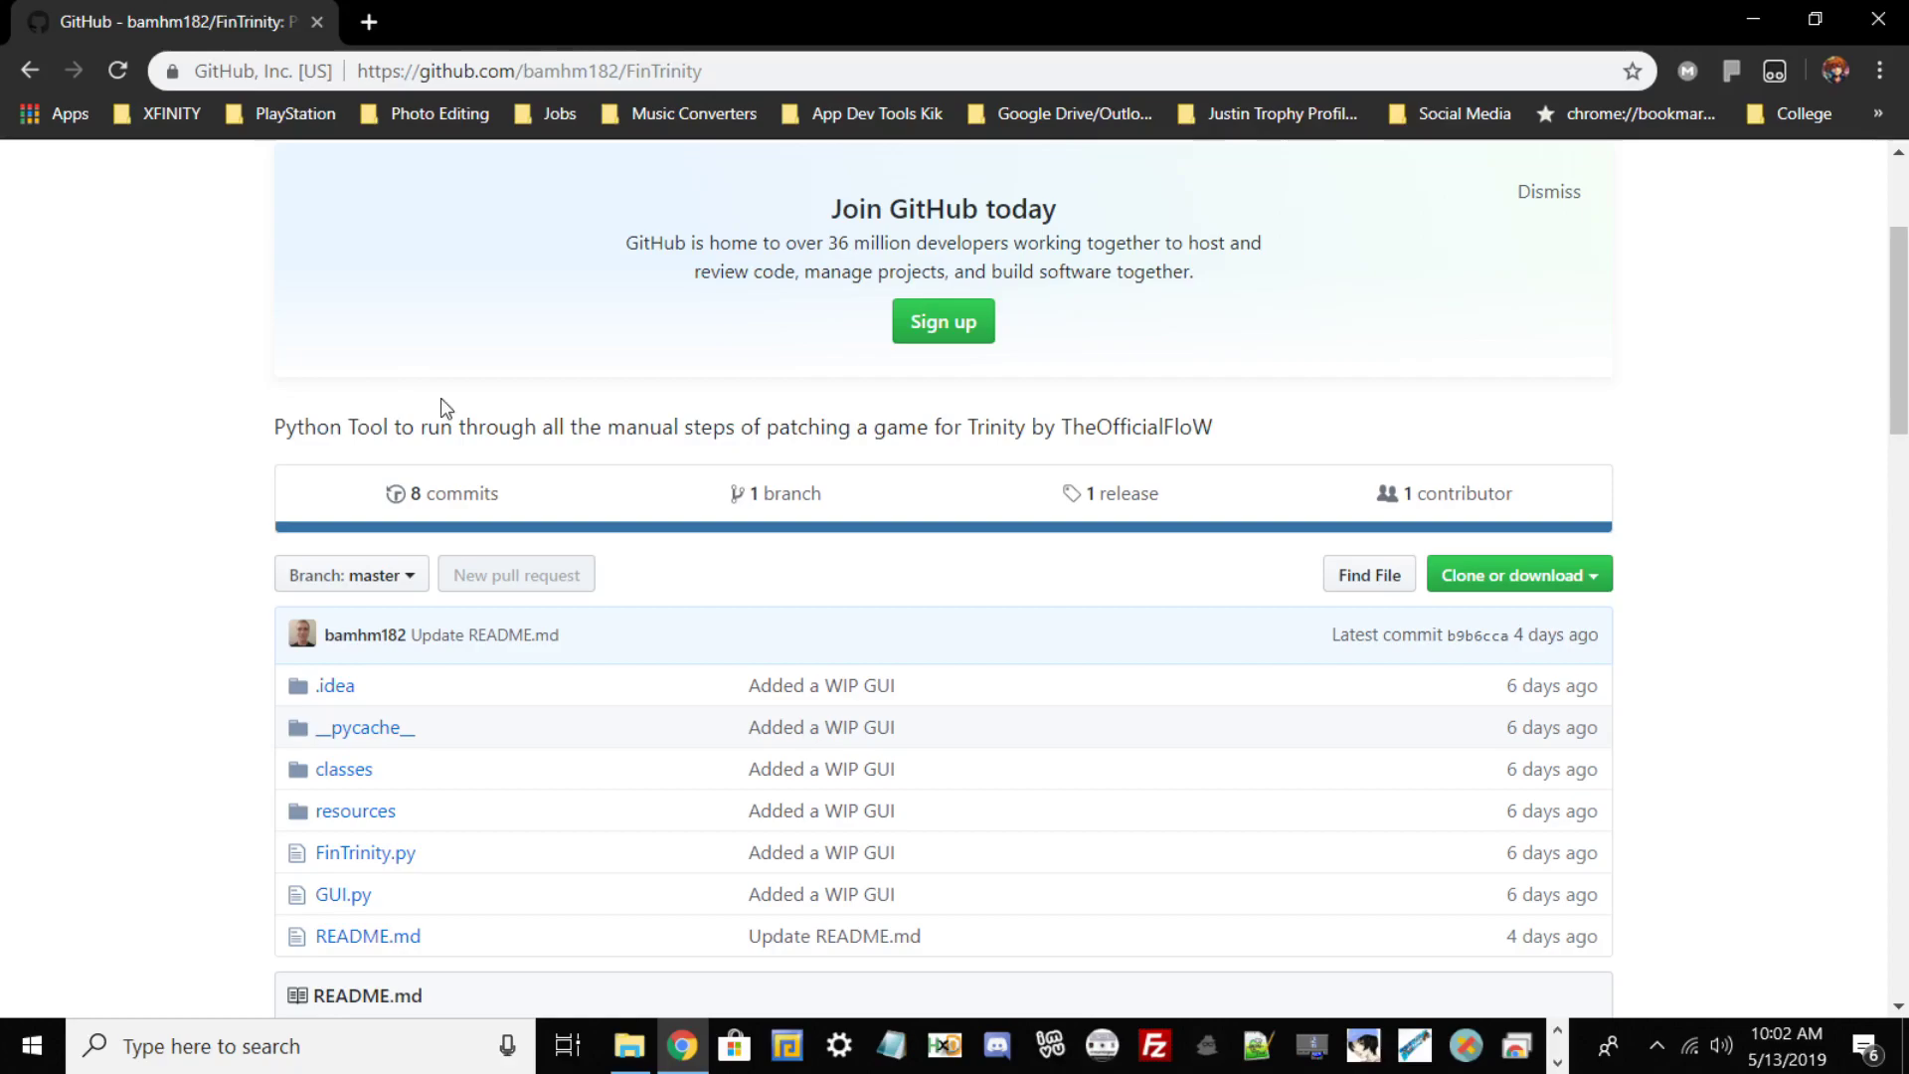
scroll(450, 454, down, 4)
scroll(637, 527, down, 7)
scroll(475, 368, up, 4)
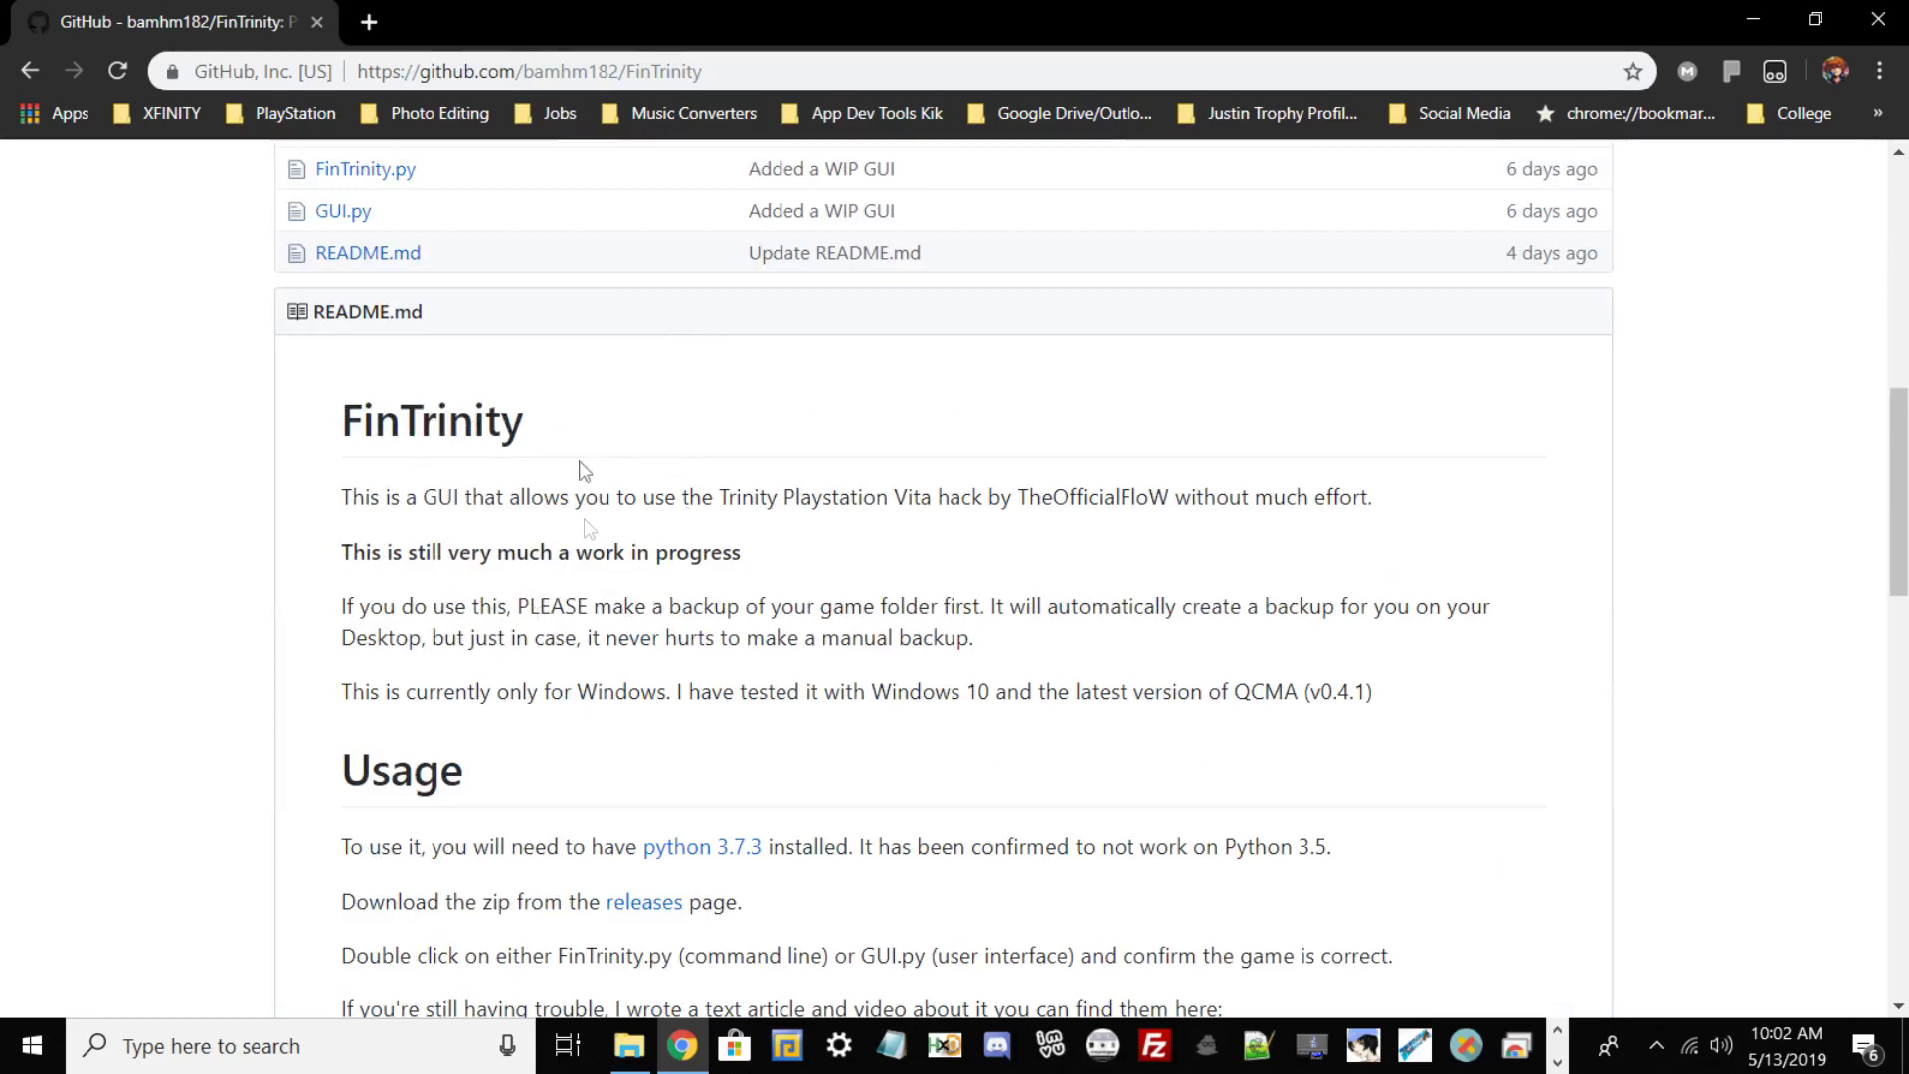
scroll(544, 527, down, 10)
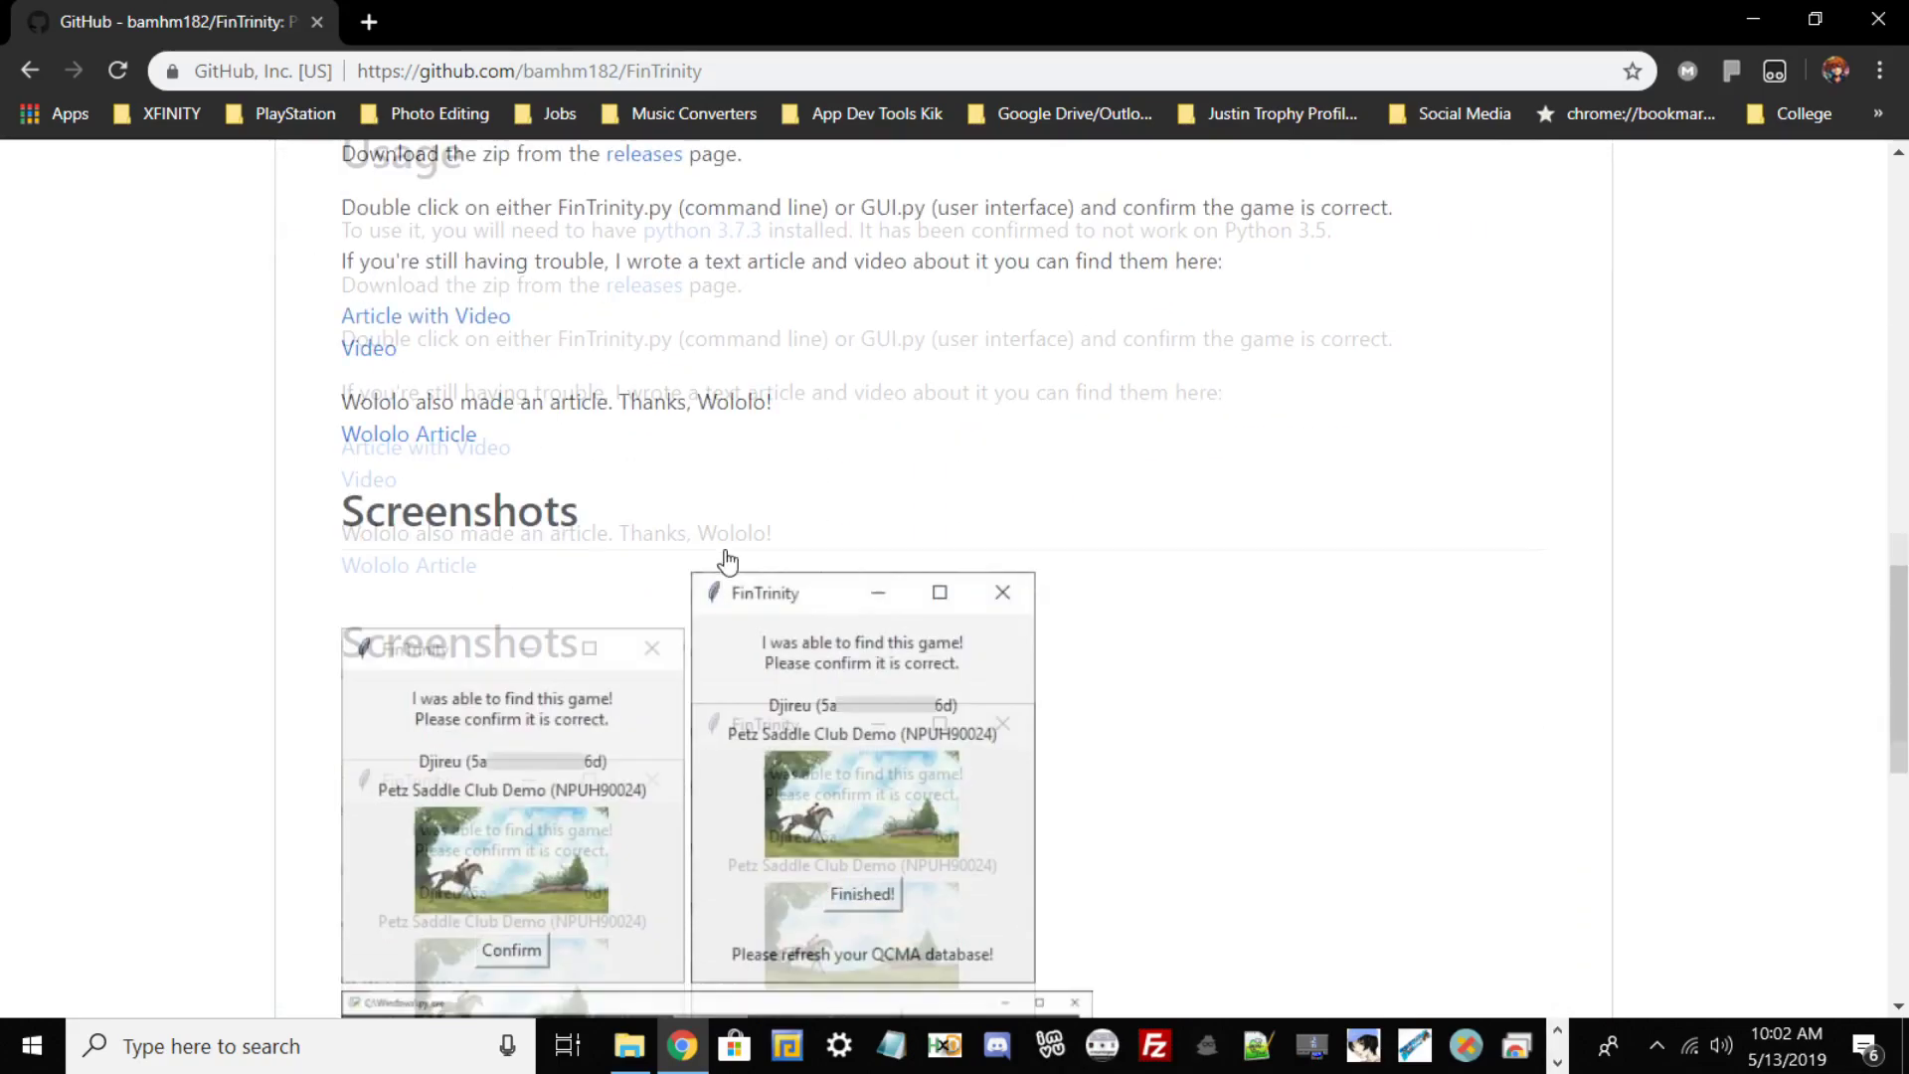
scroll(633, 420, down, 8)
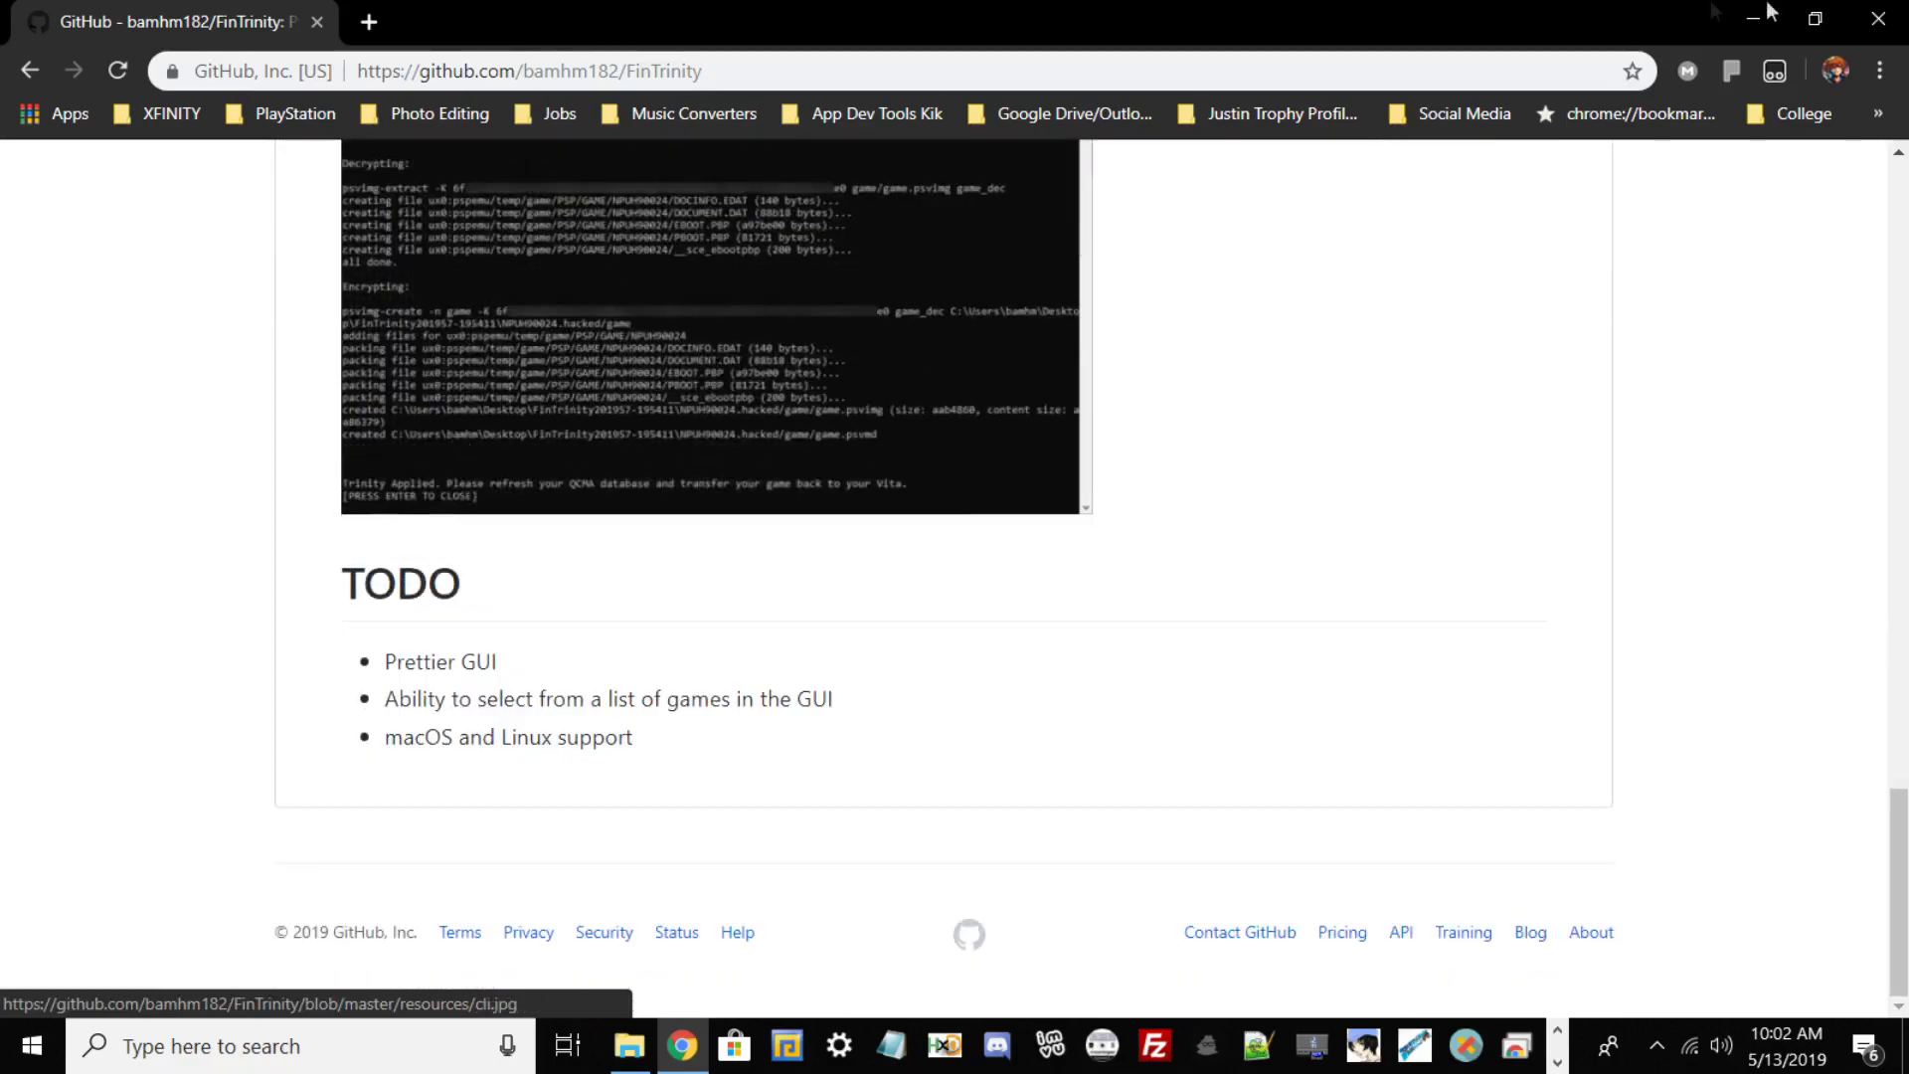
scroll(532, 552, up, 7)
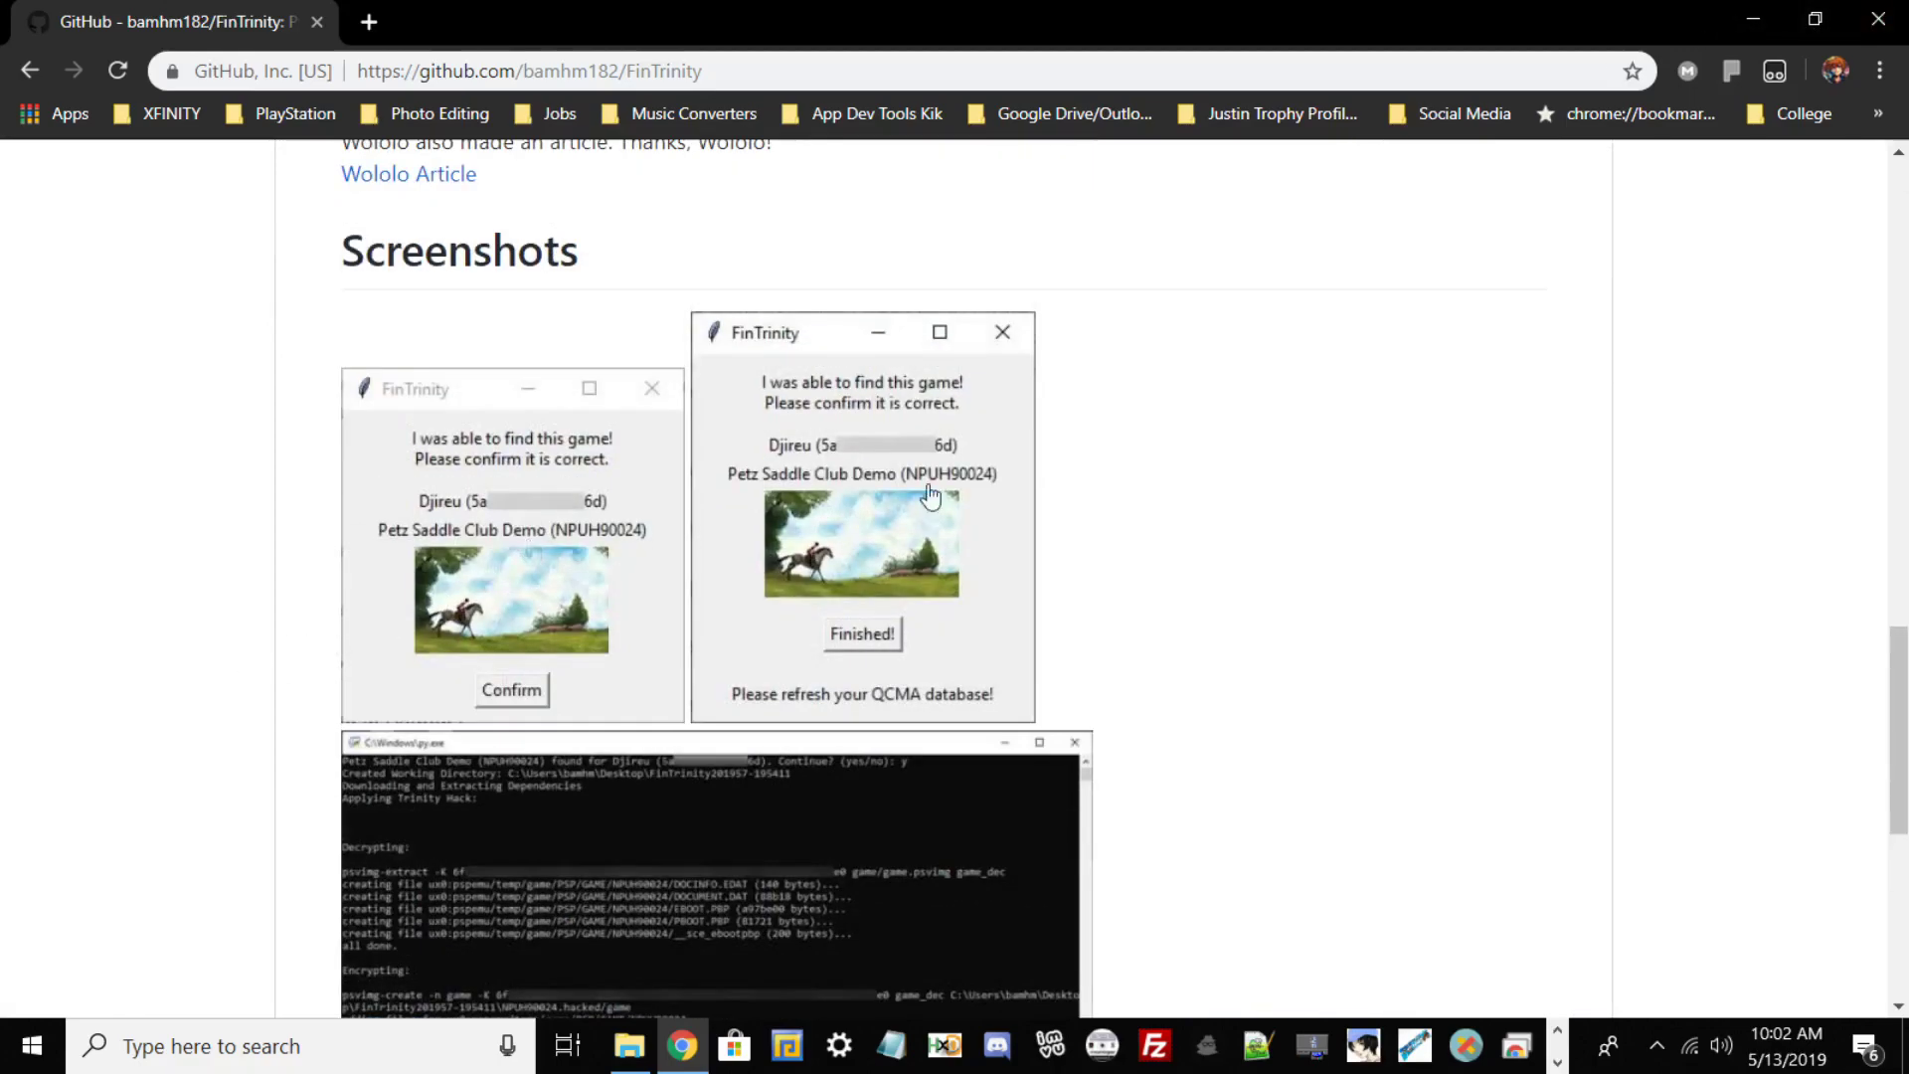
click(1753, 18)
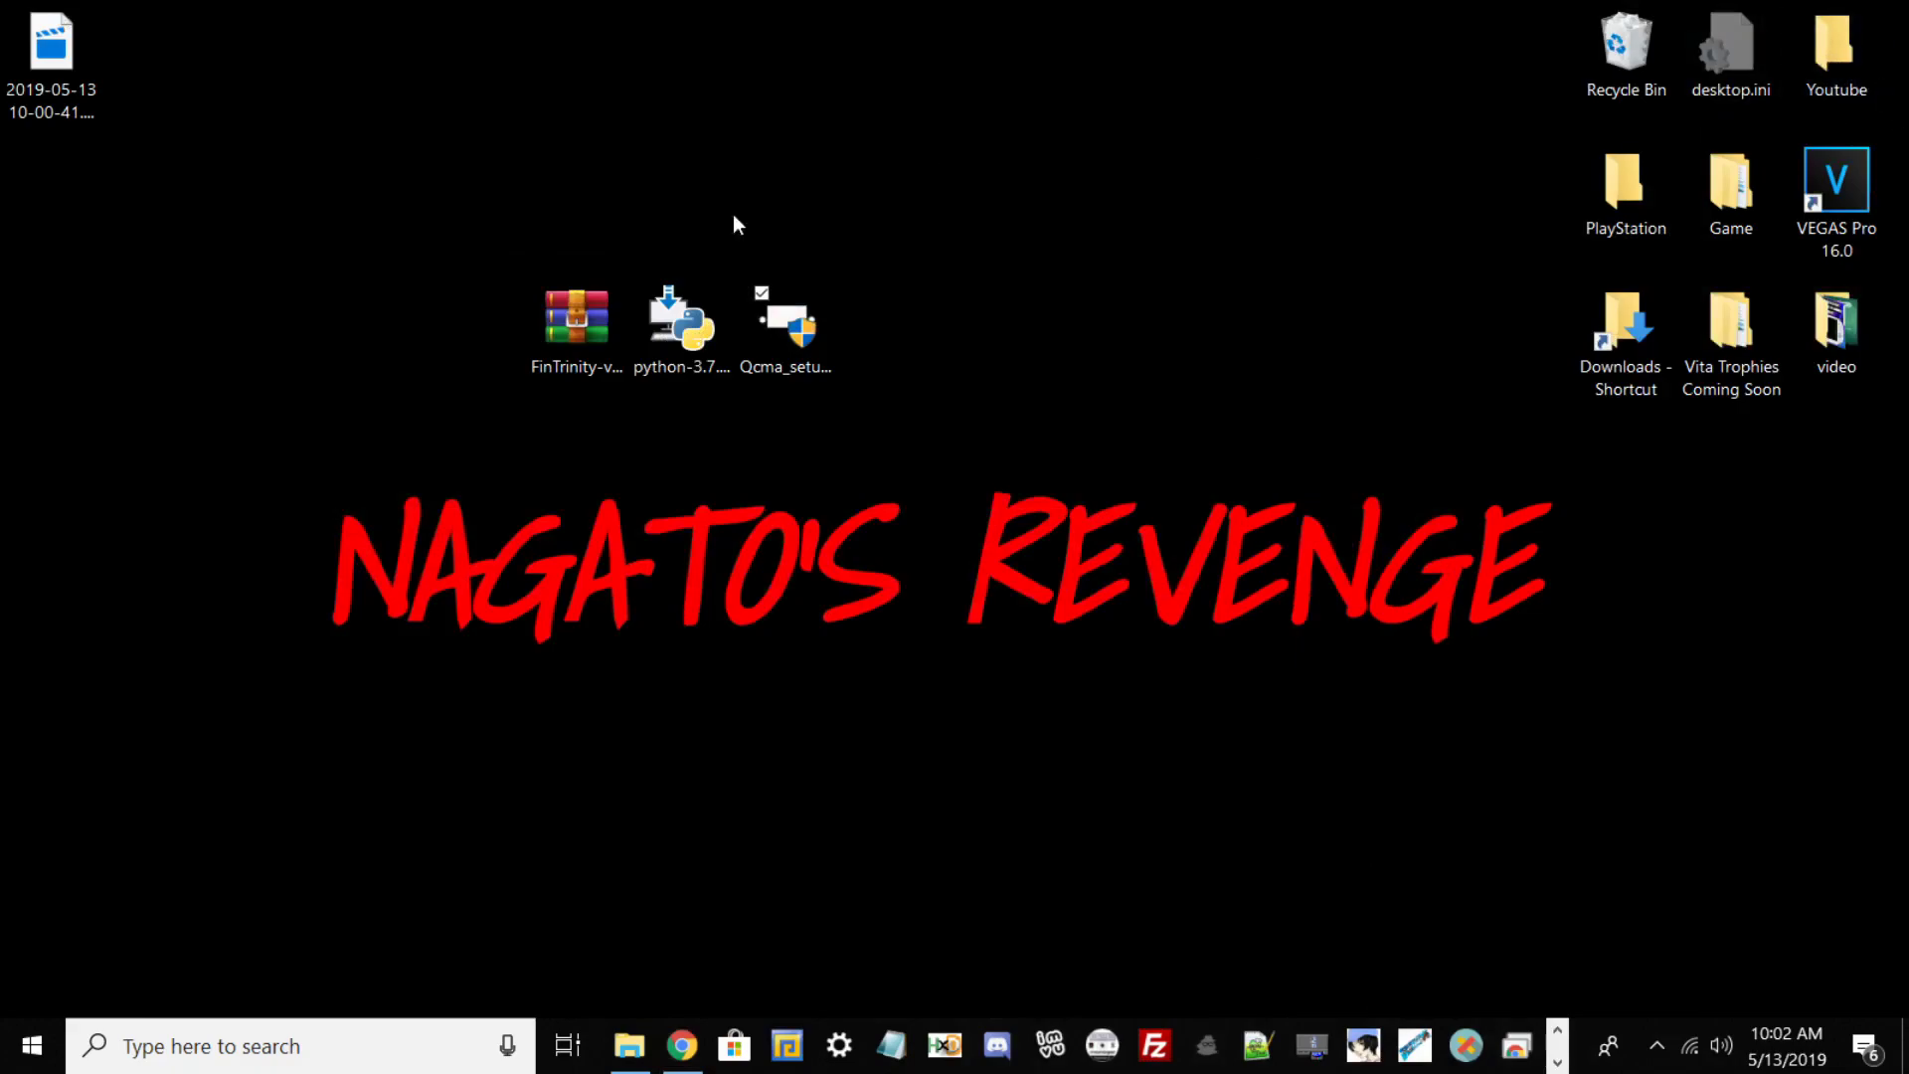
- Extract the FinTrinity zip into a FinTrinity-v0.1 folder and move it below the downloads
right_click(577, 314)
click(611, 460)
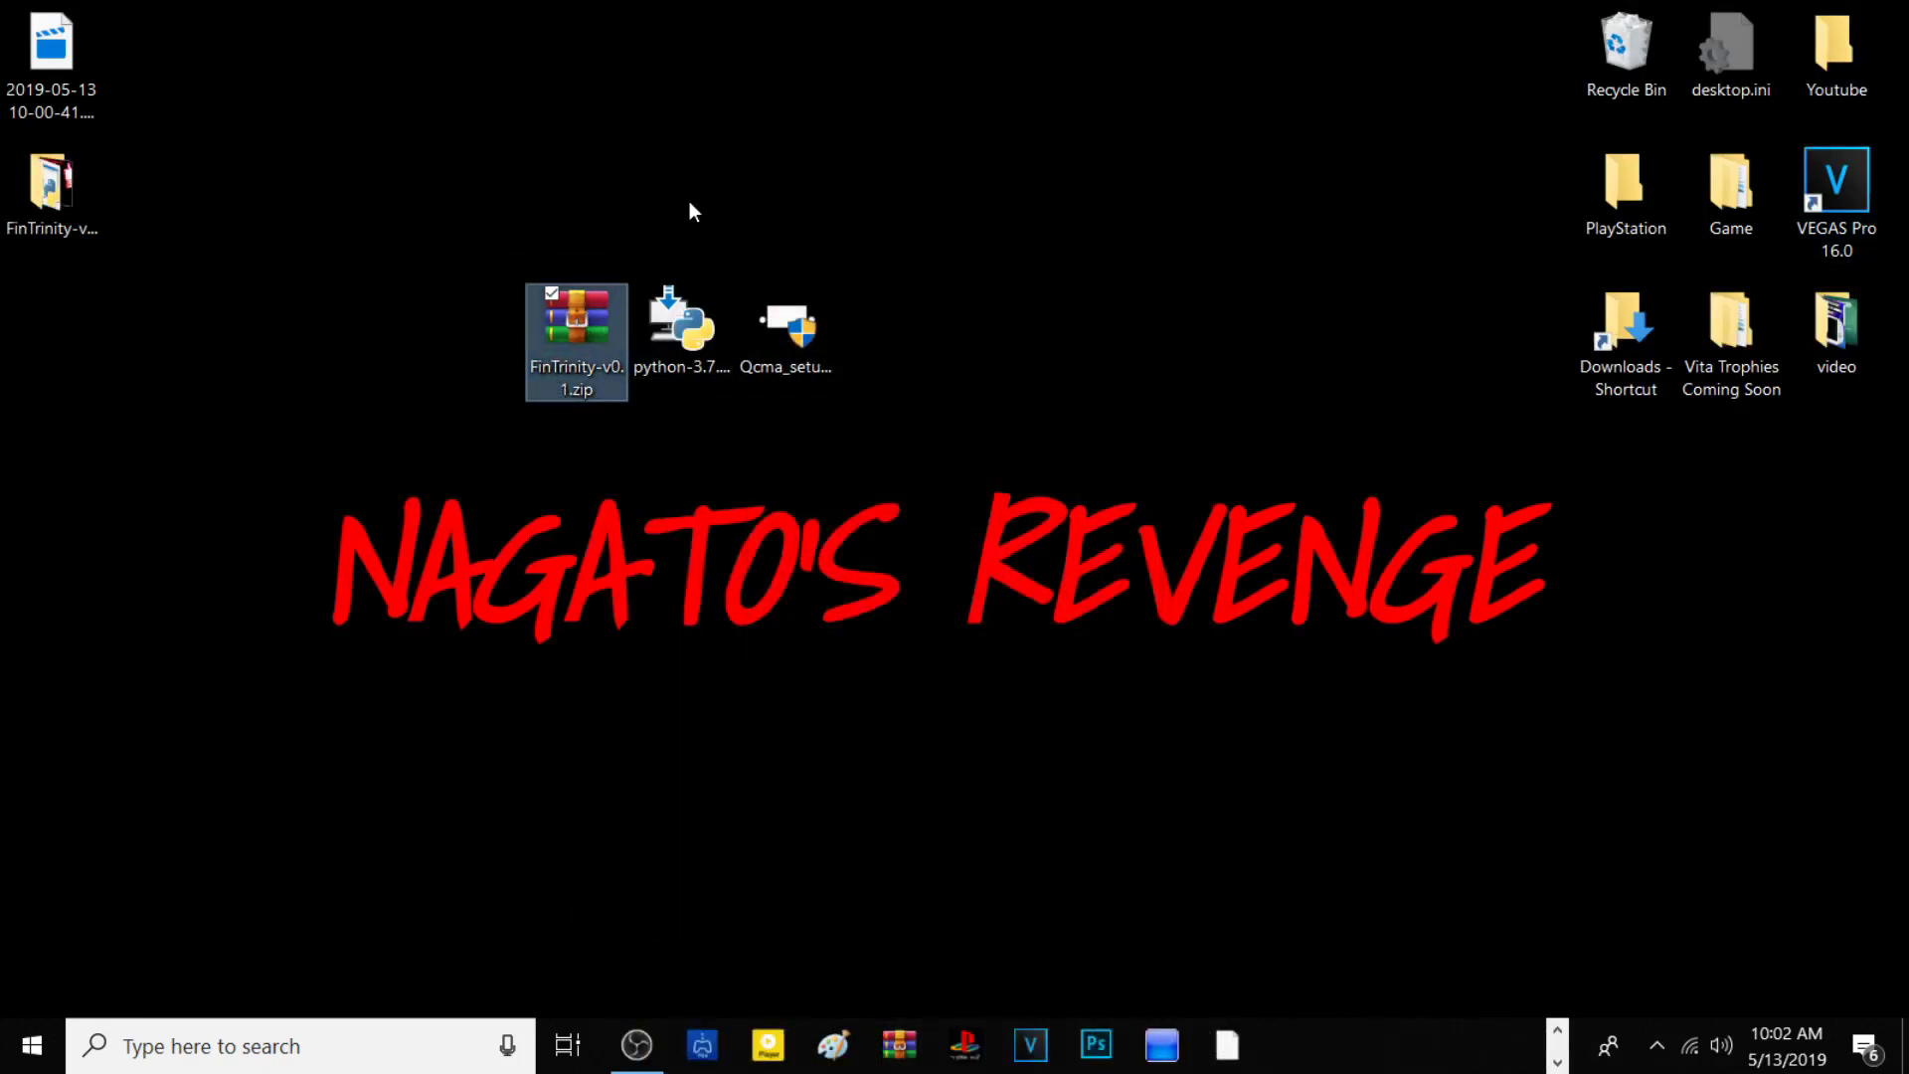
drag(51, 184, 262, 333)
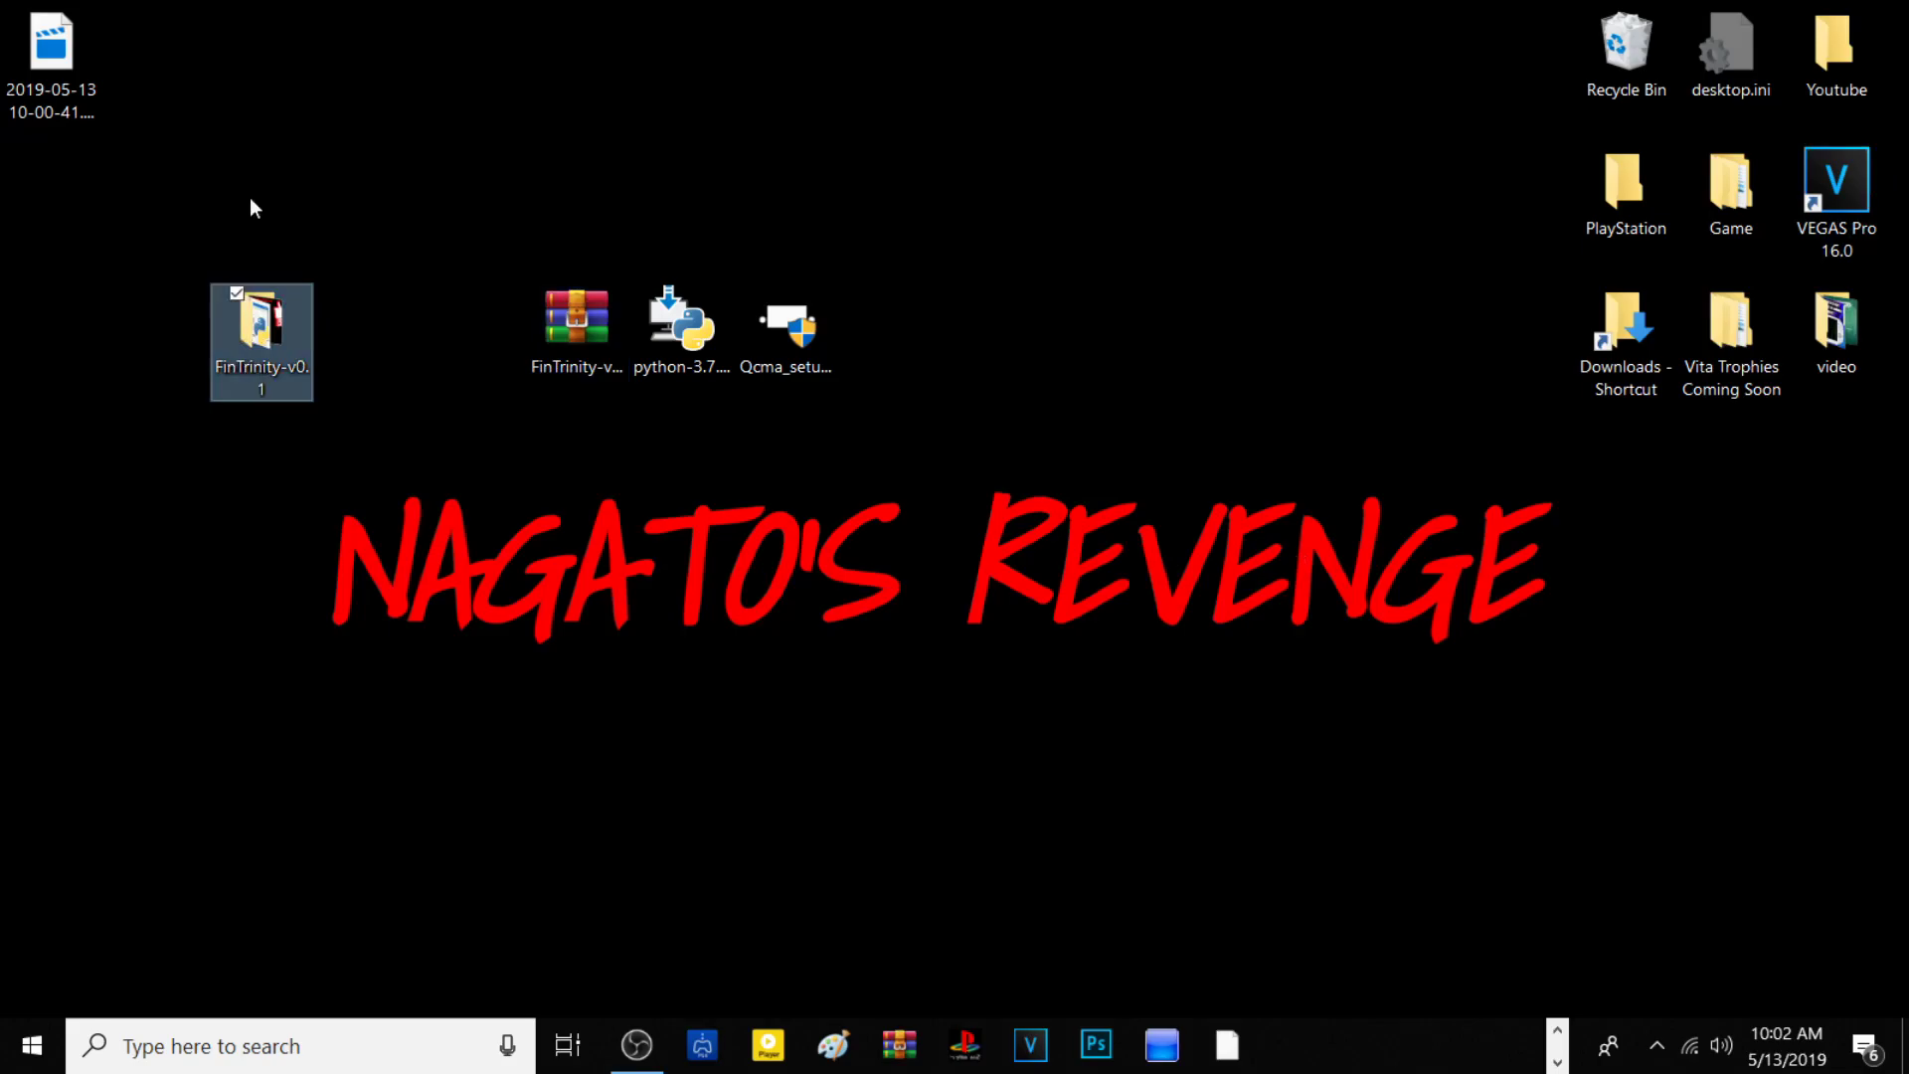
- Delete Screenshot_1.png from FinTrinity-v0.1, check FinTrinity.py, GUI.py and the classes folder, and close Explorer
double_click(289, 343)
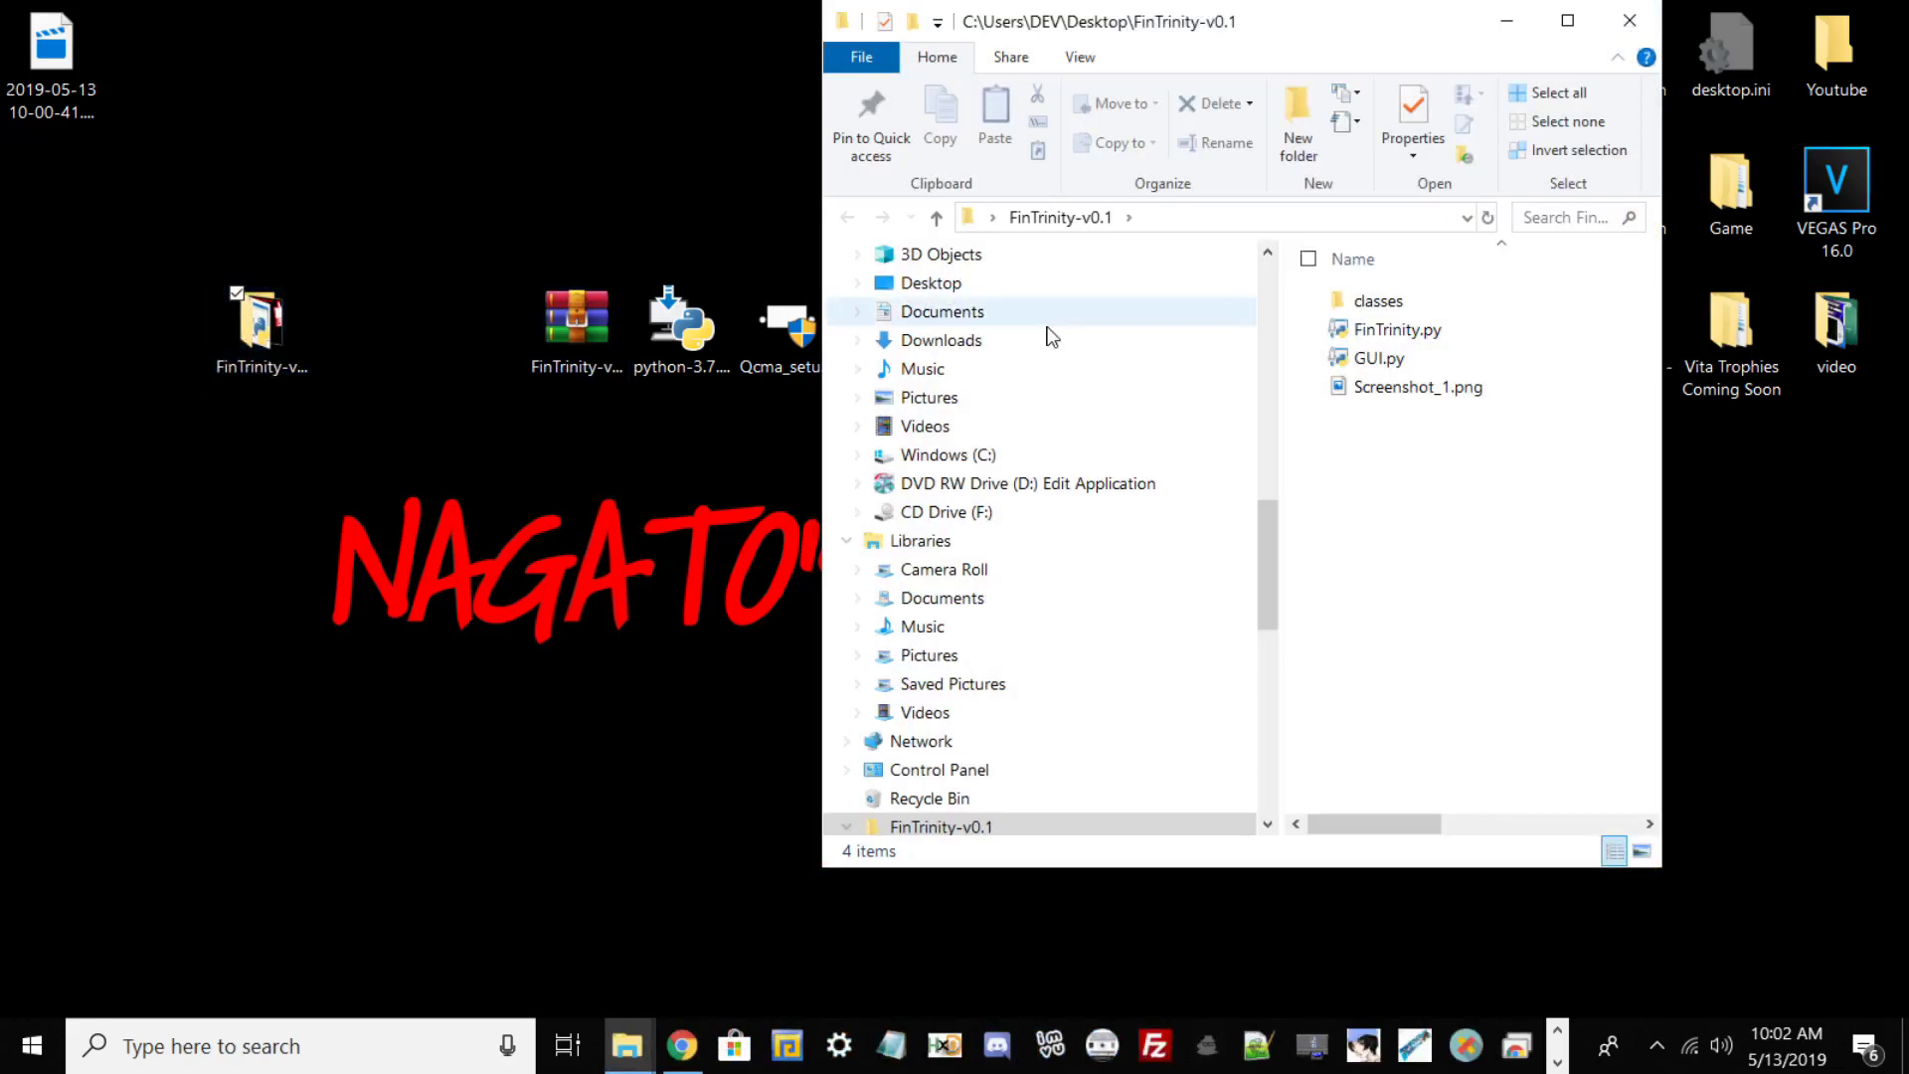
click(1372, 385)
key(Delete)
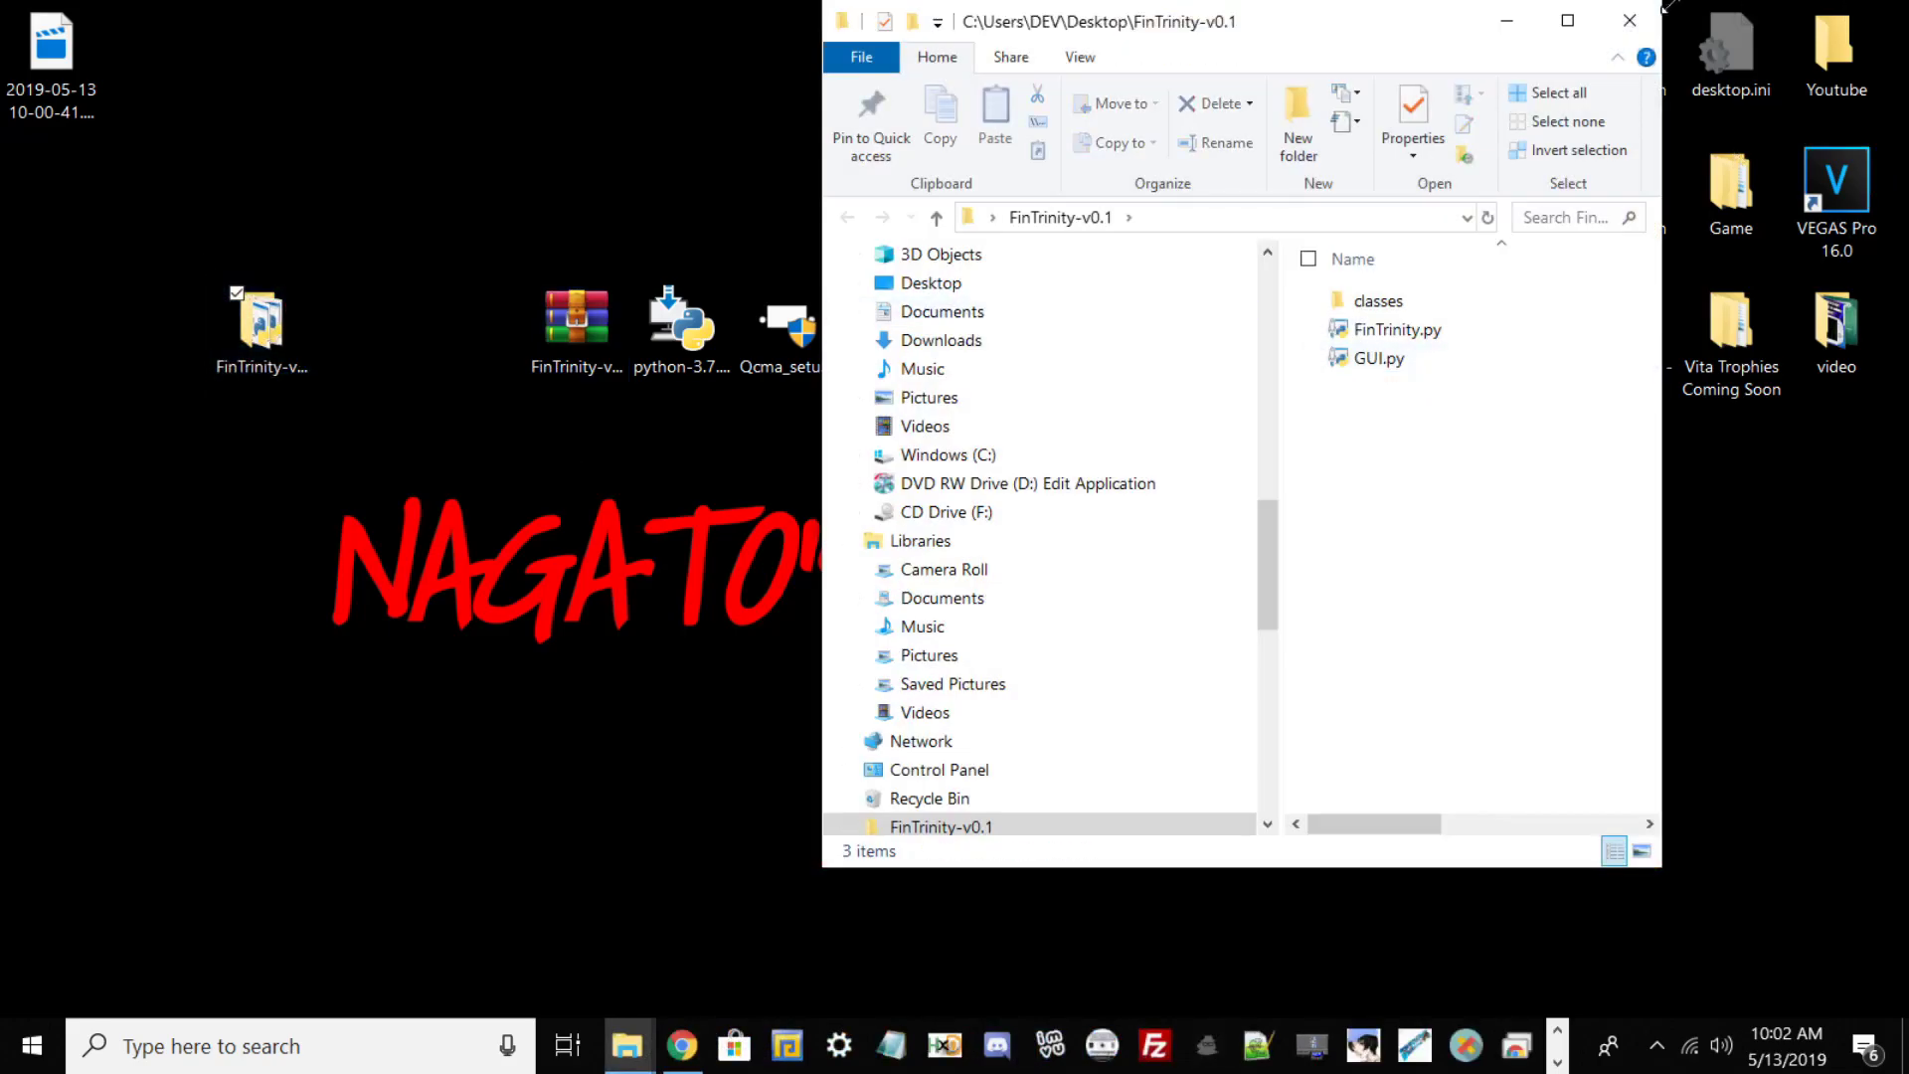
click(1568, 20)
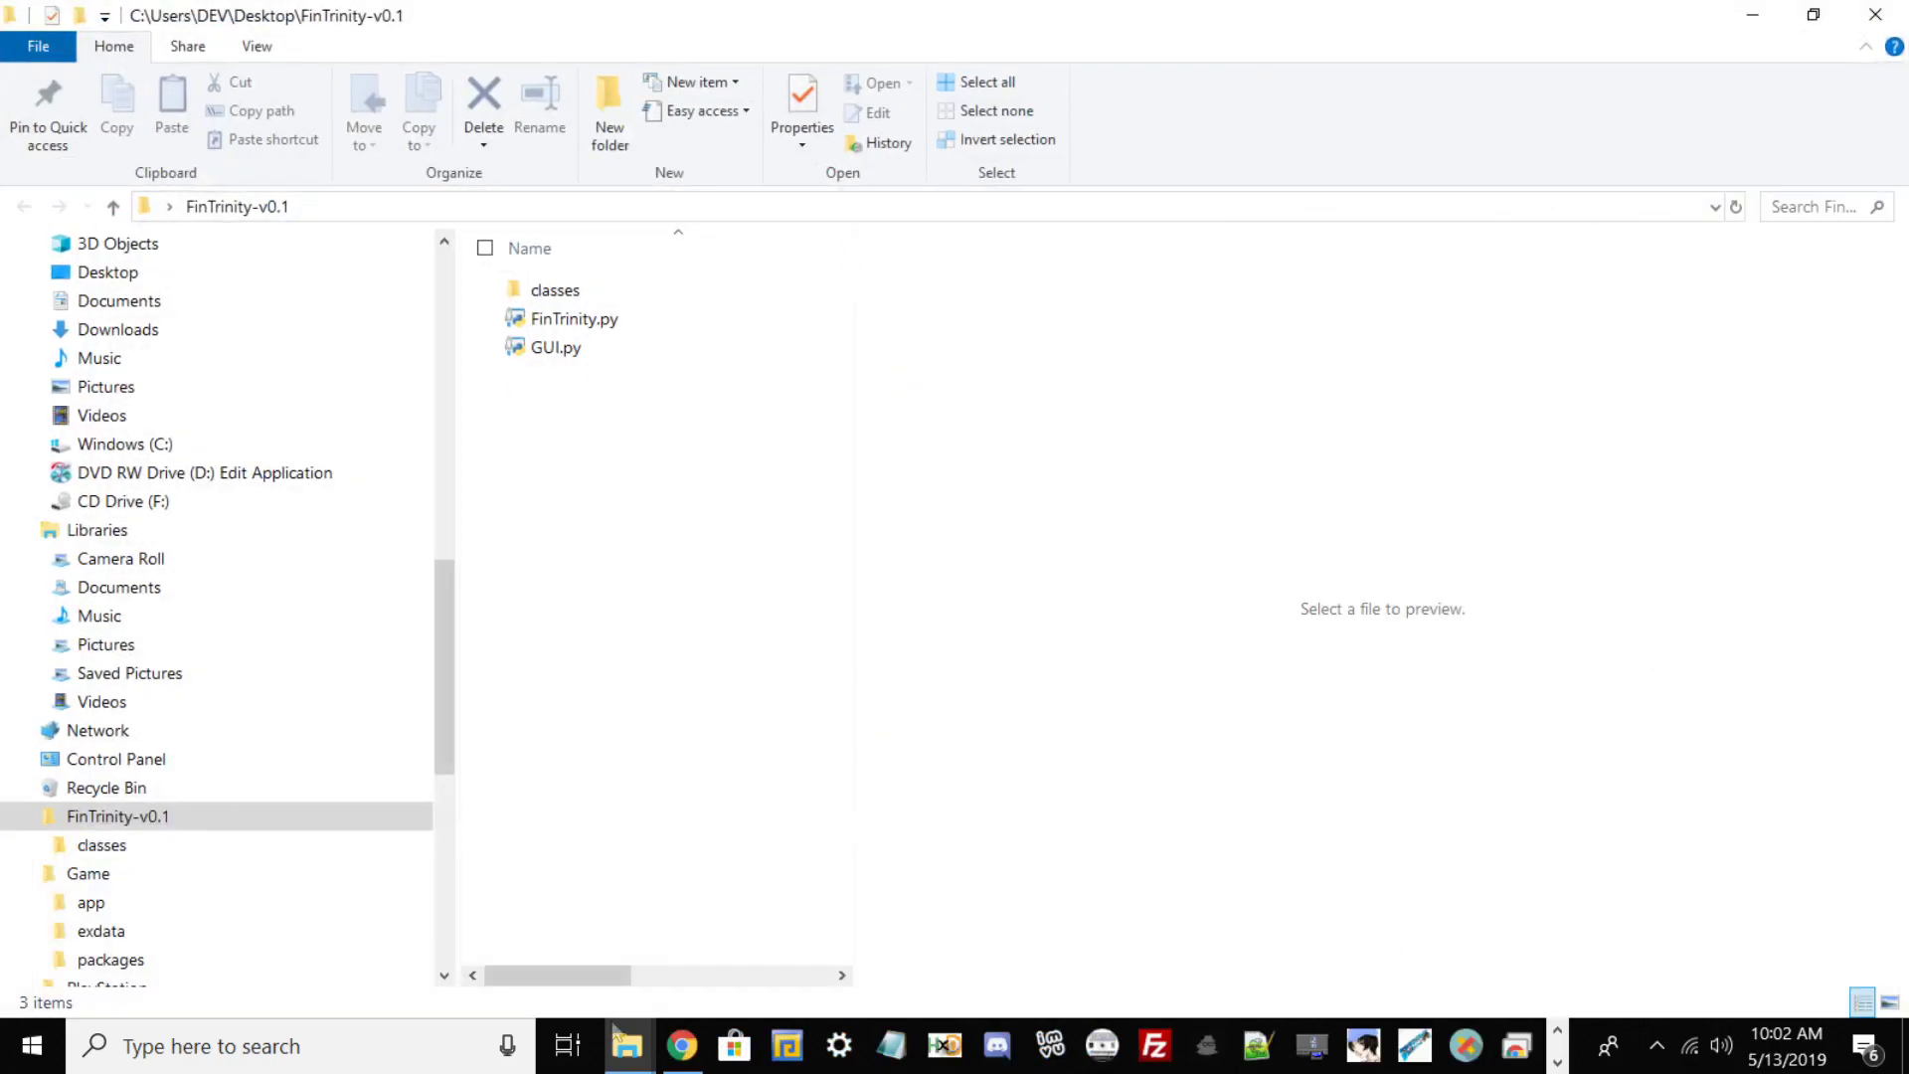
click(544, 317)
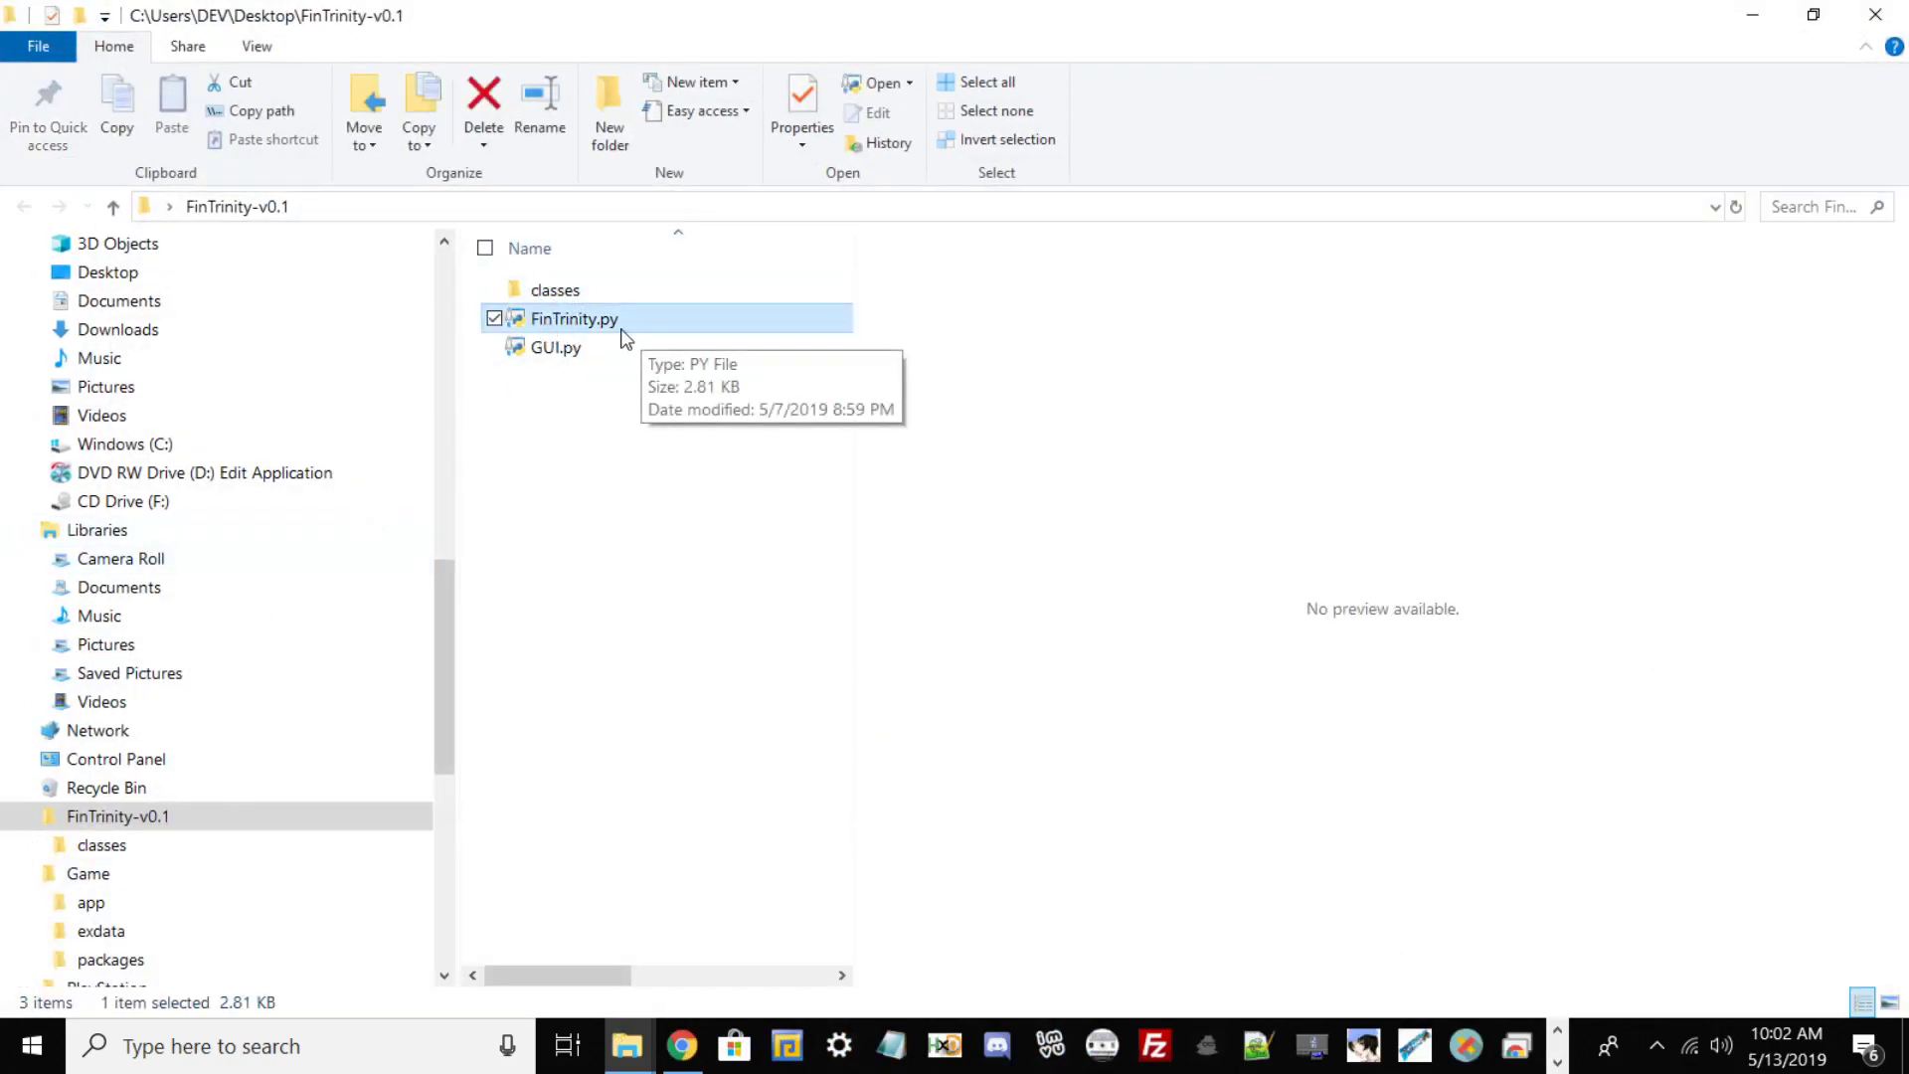
click(563, 350)
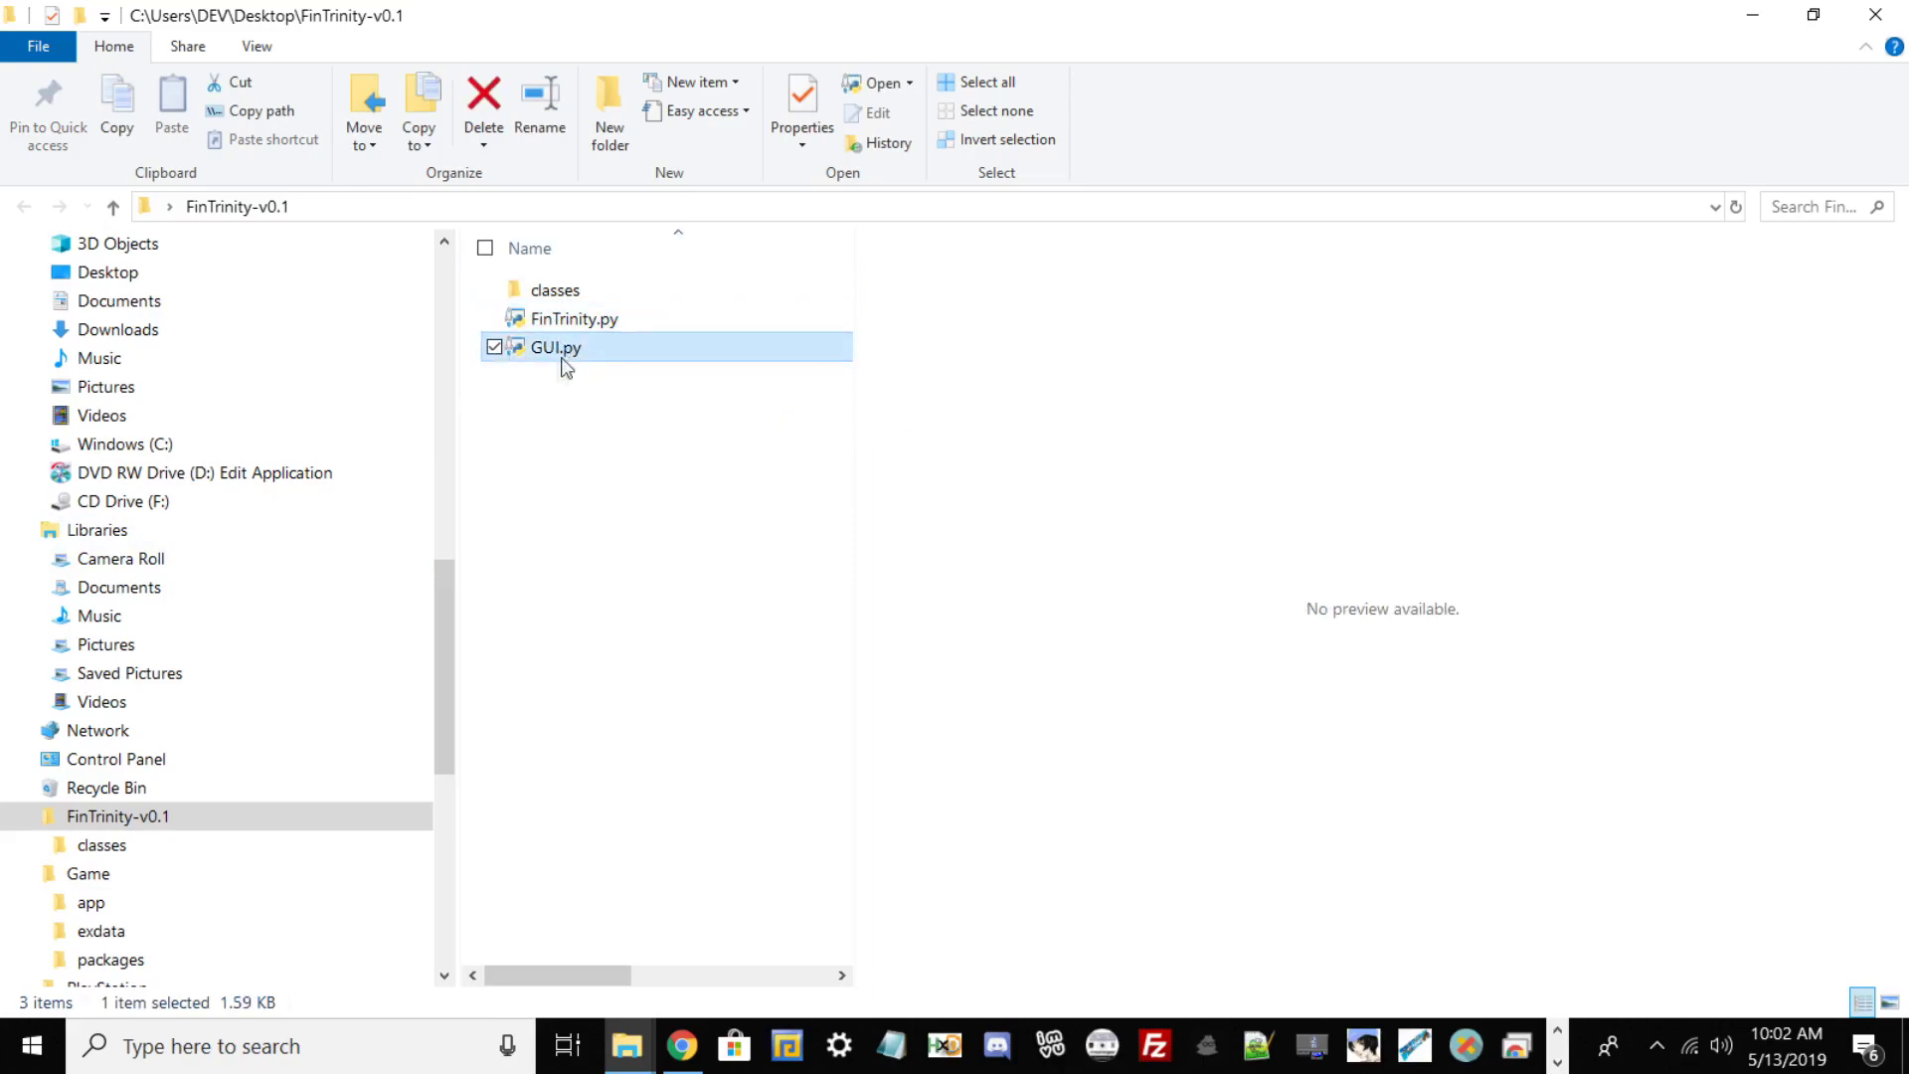
click(536, 296)
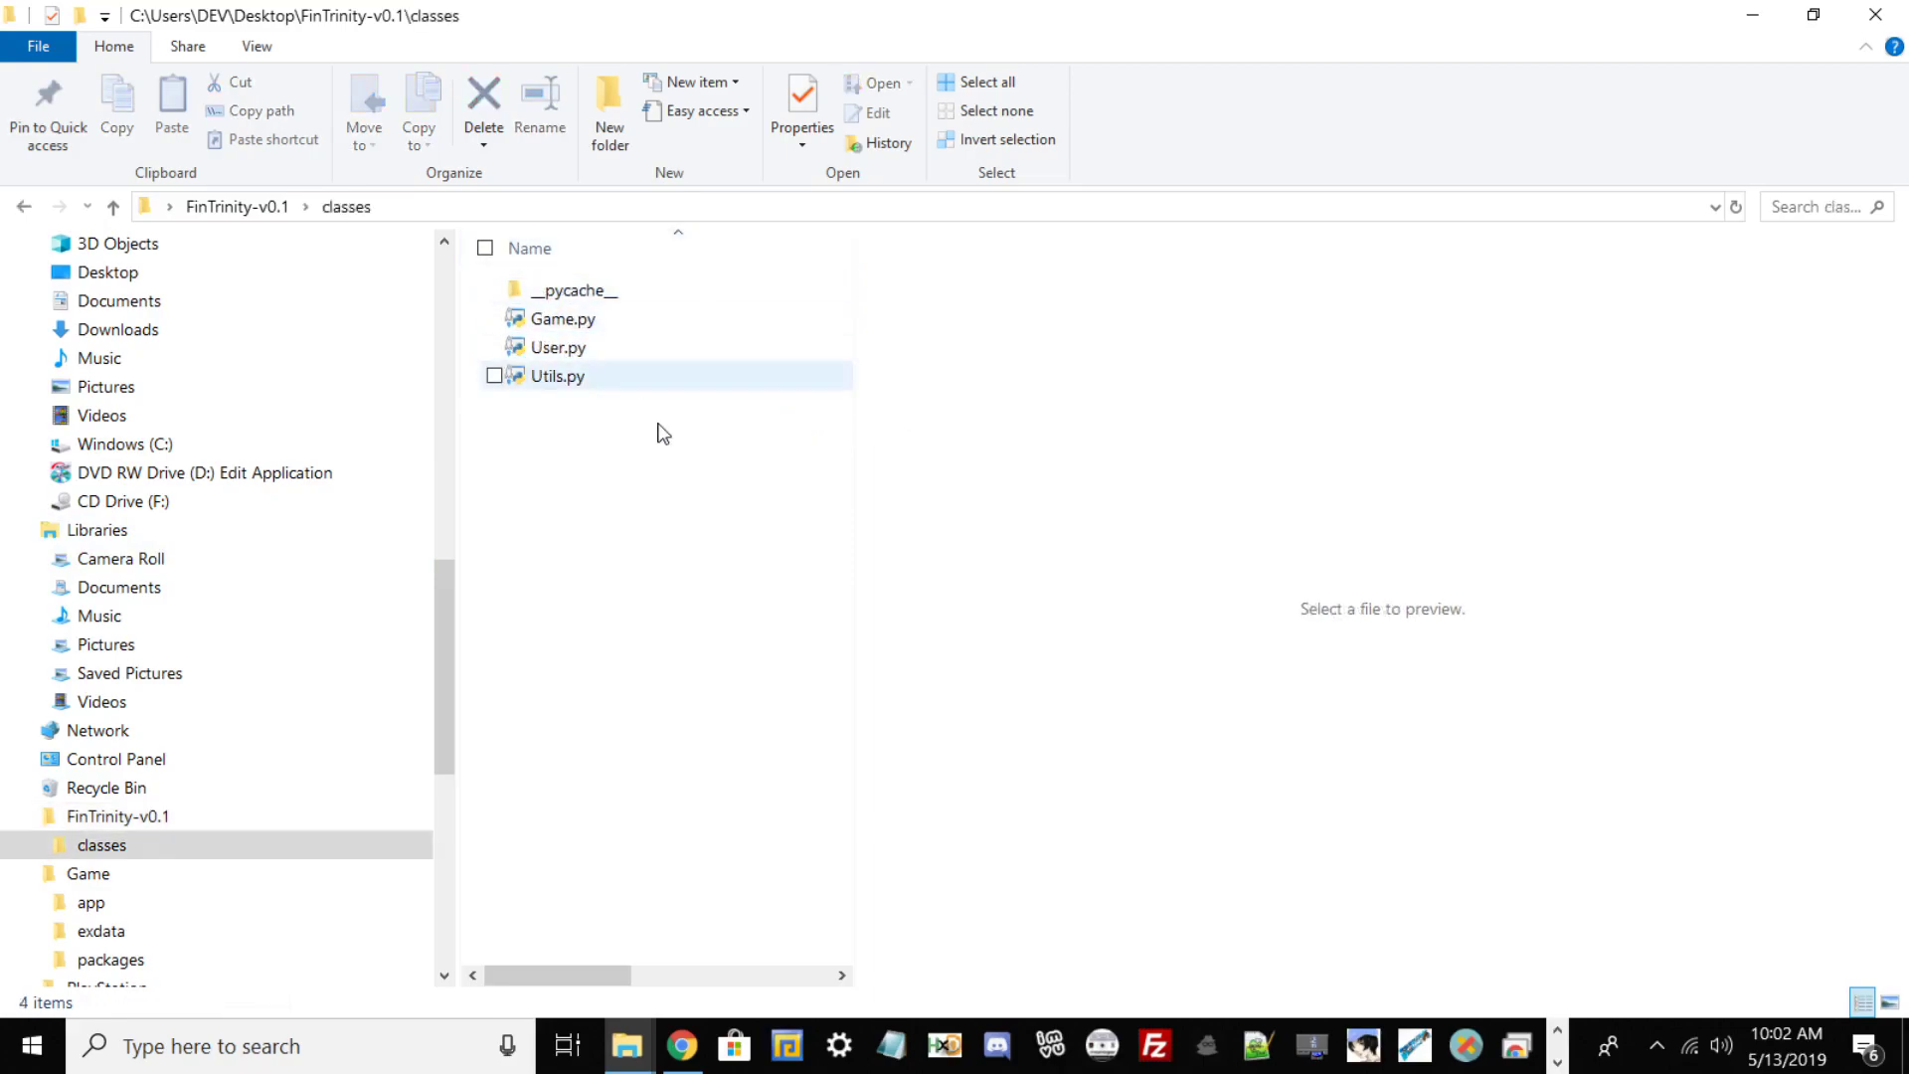
click(1875, 14)
- Move the FinTrinity-v0.1 folder and zip to the desktop's left column and reposition python-3.7.3.exe
drag(272, 289, 45, 338)
drag(555, 346, 35, 204)
drag(681, 323, 368, 333)
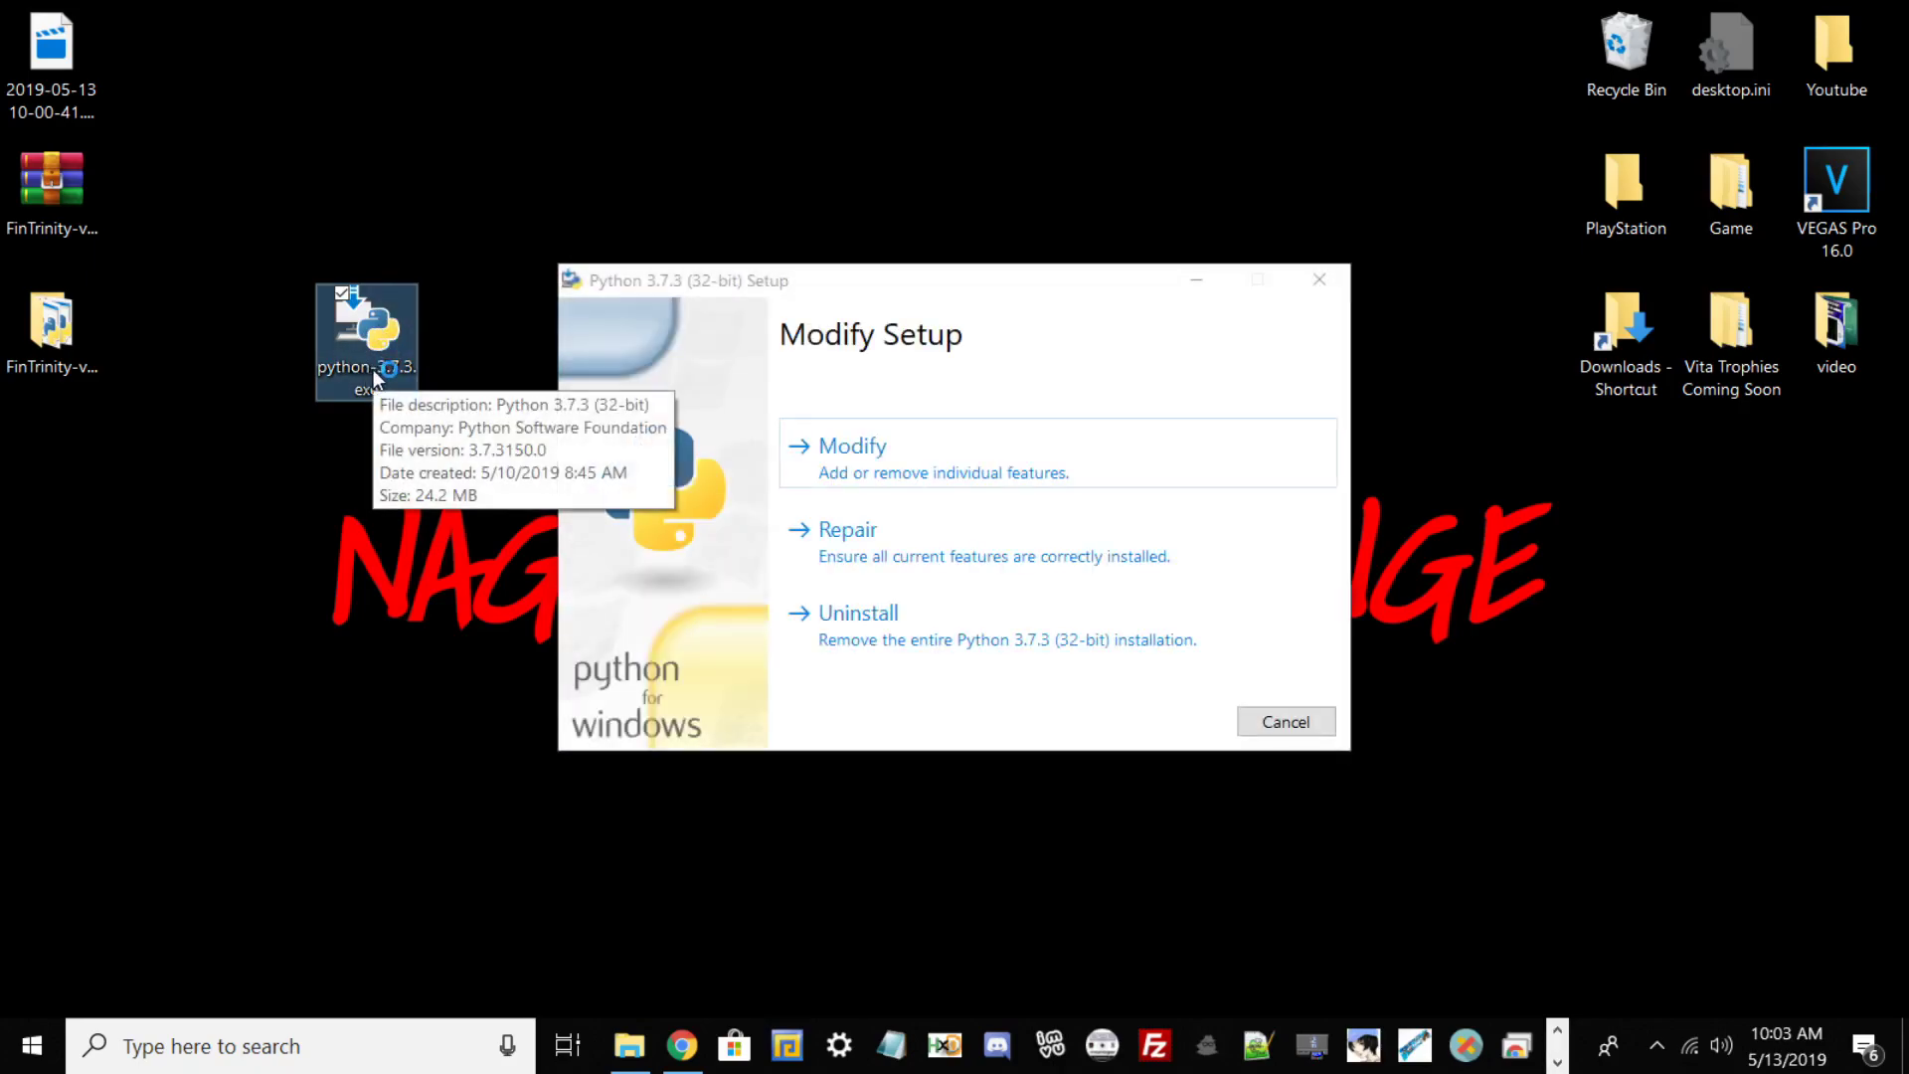
- Uninstall the 32-bit Python 3.7.3 from Modify Setup, then stop the screen recorder from the tray
click(839, 616)
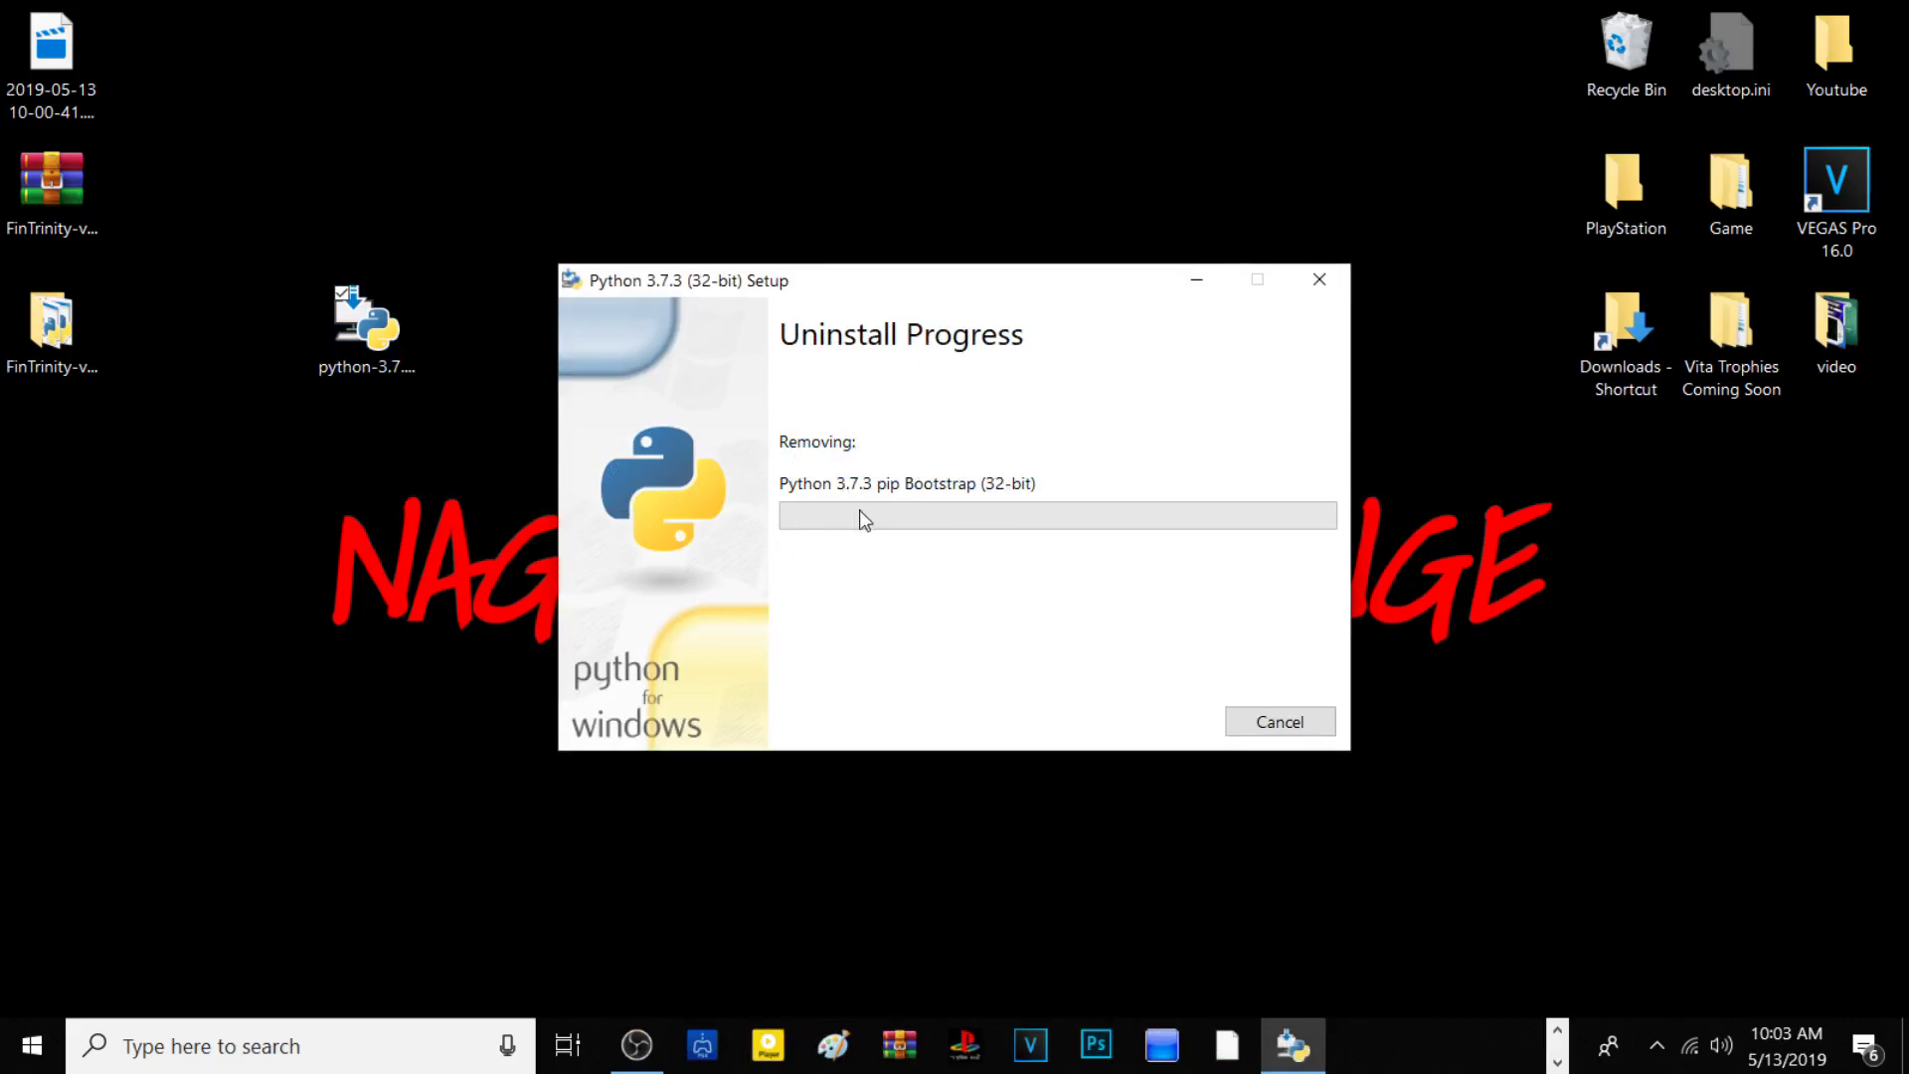
drag(795, 288, 307, 533)
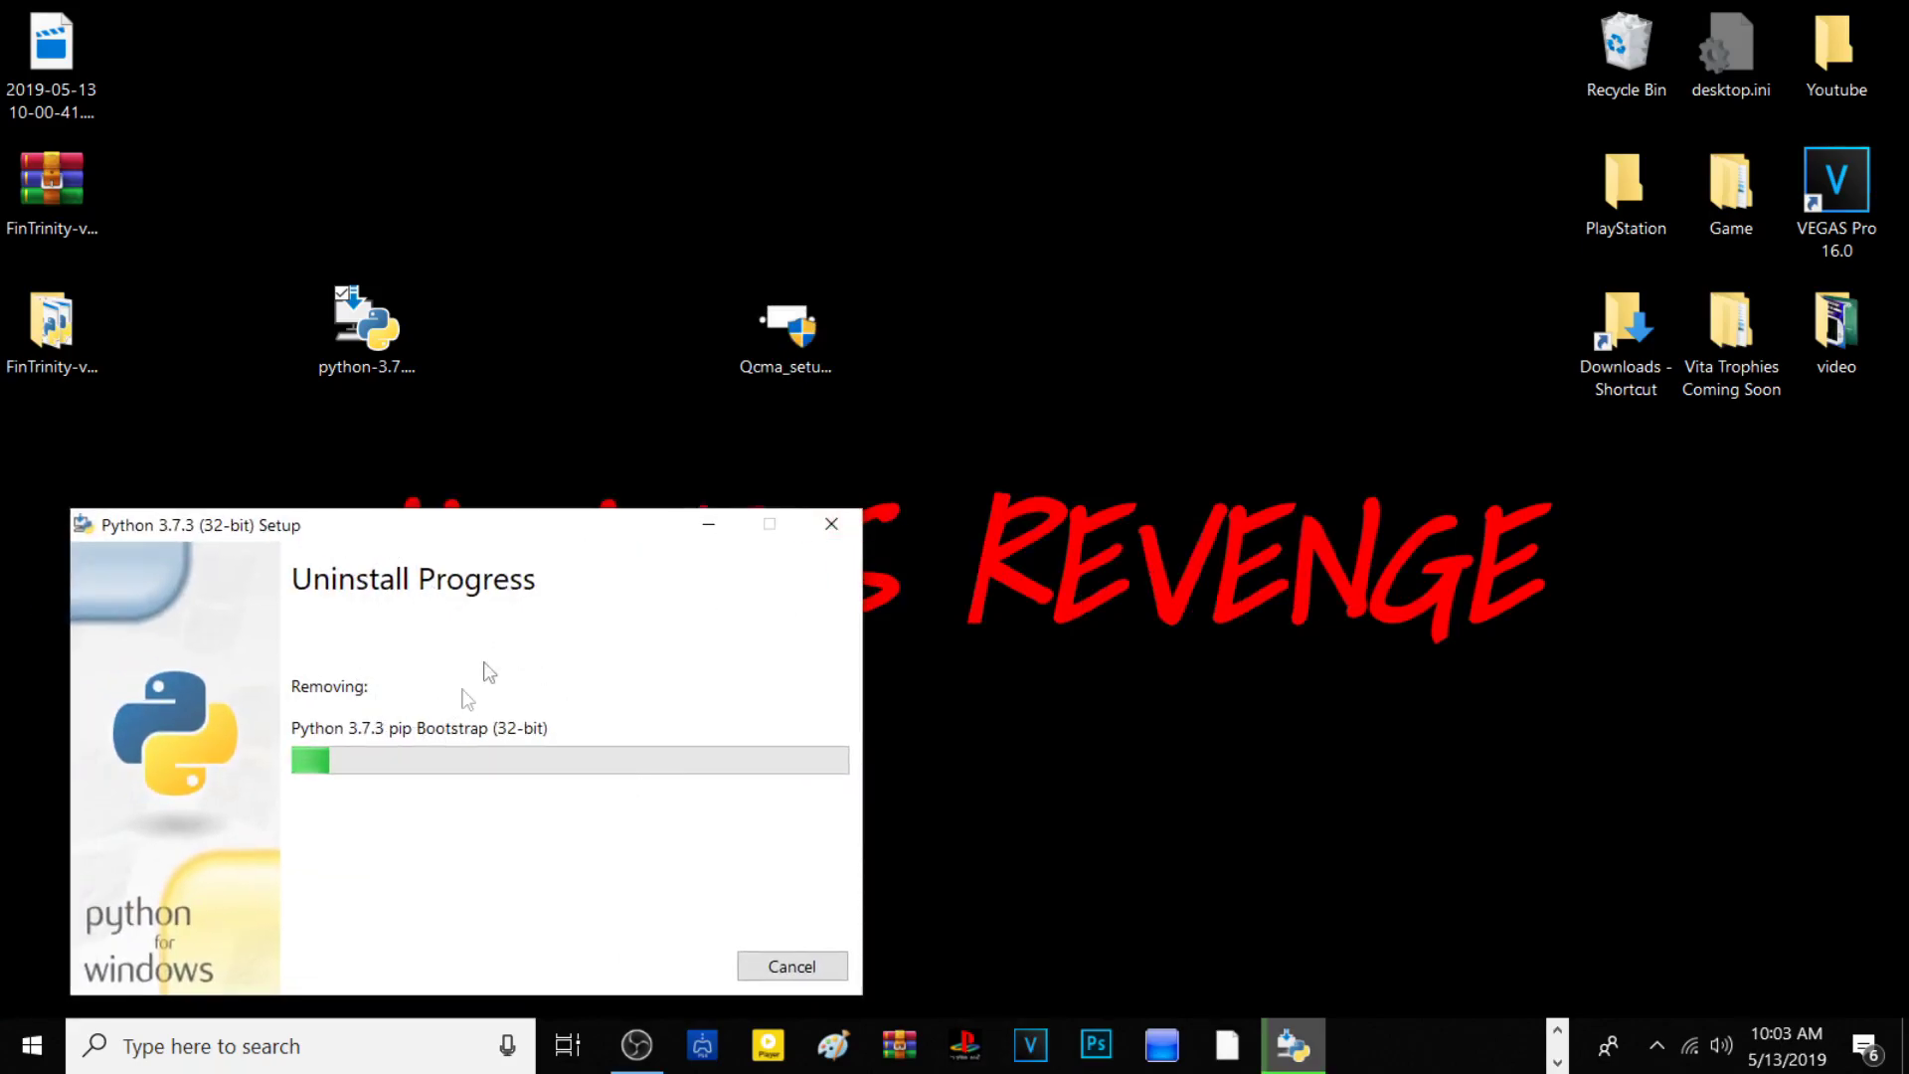
click(1656, 1045)
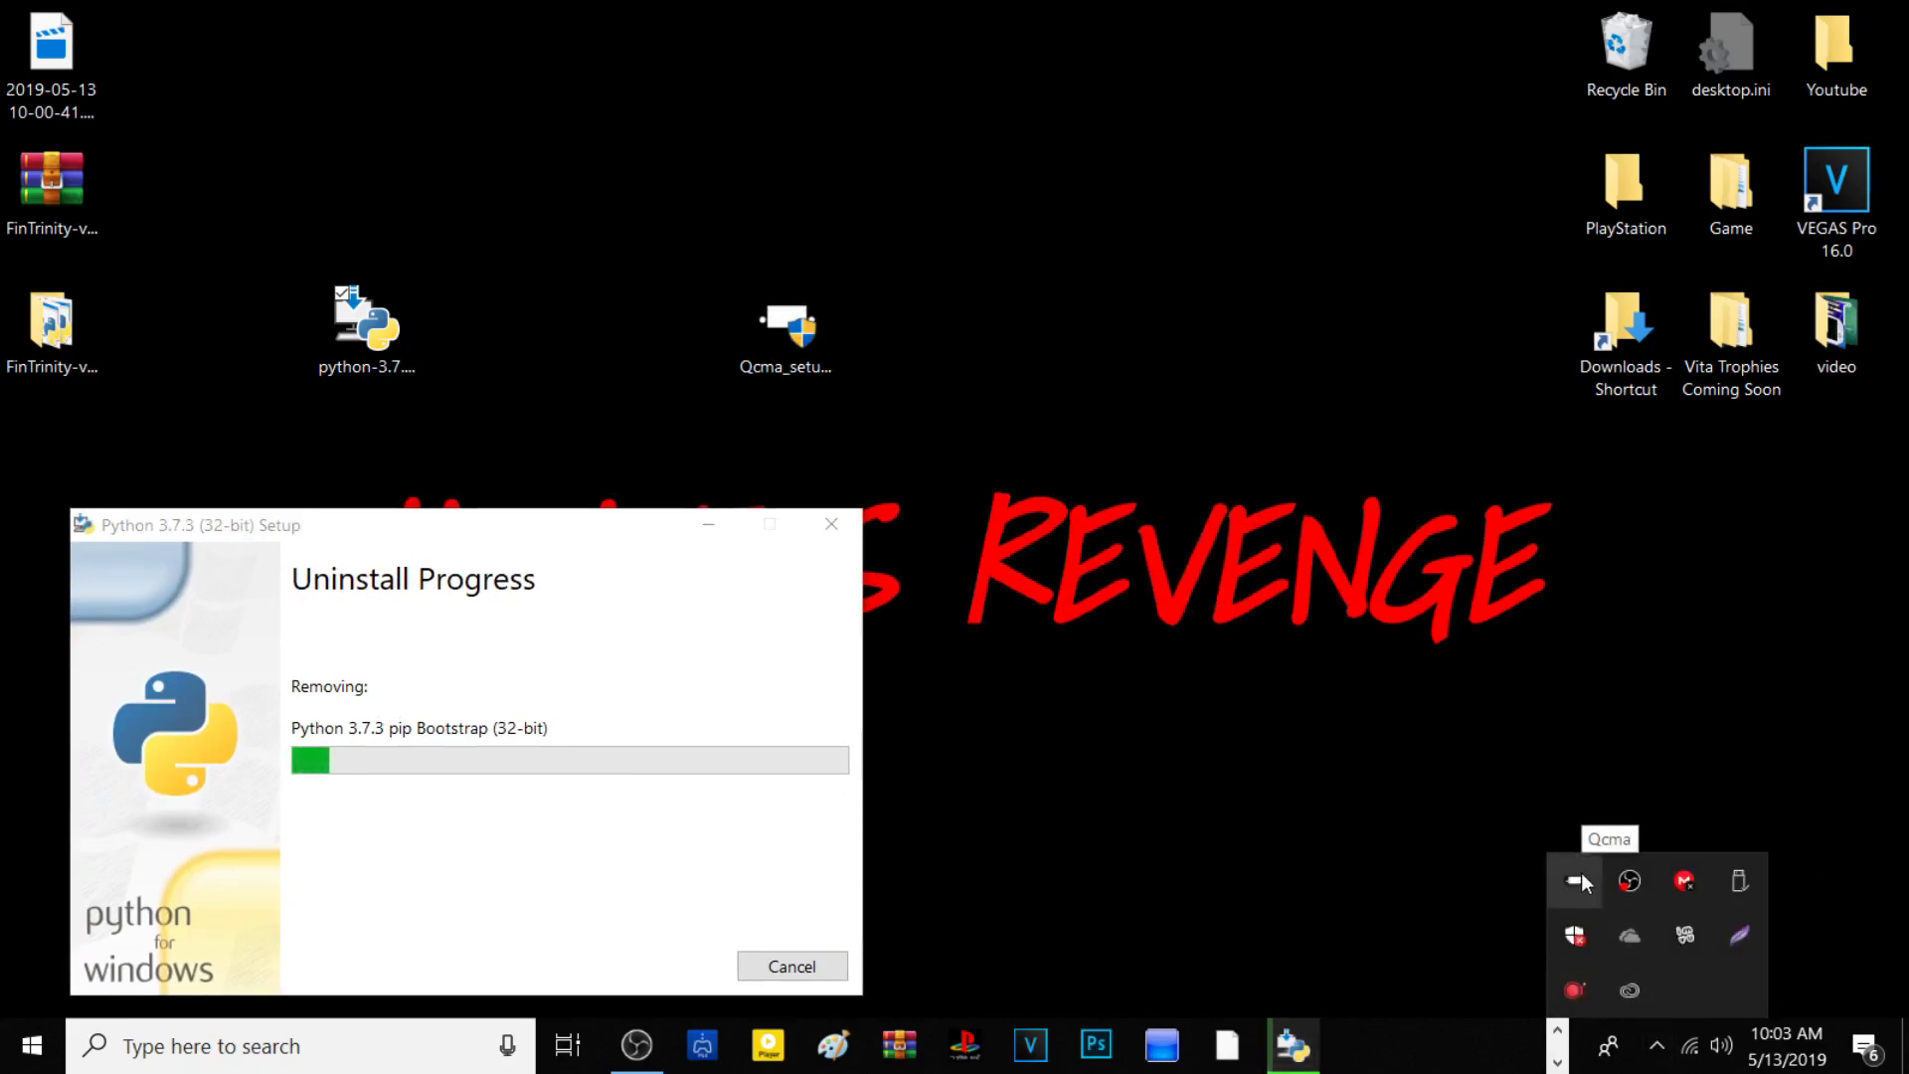
right_click(1627, 881)
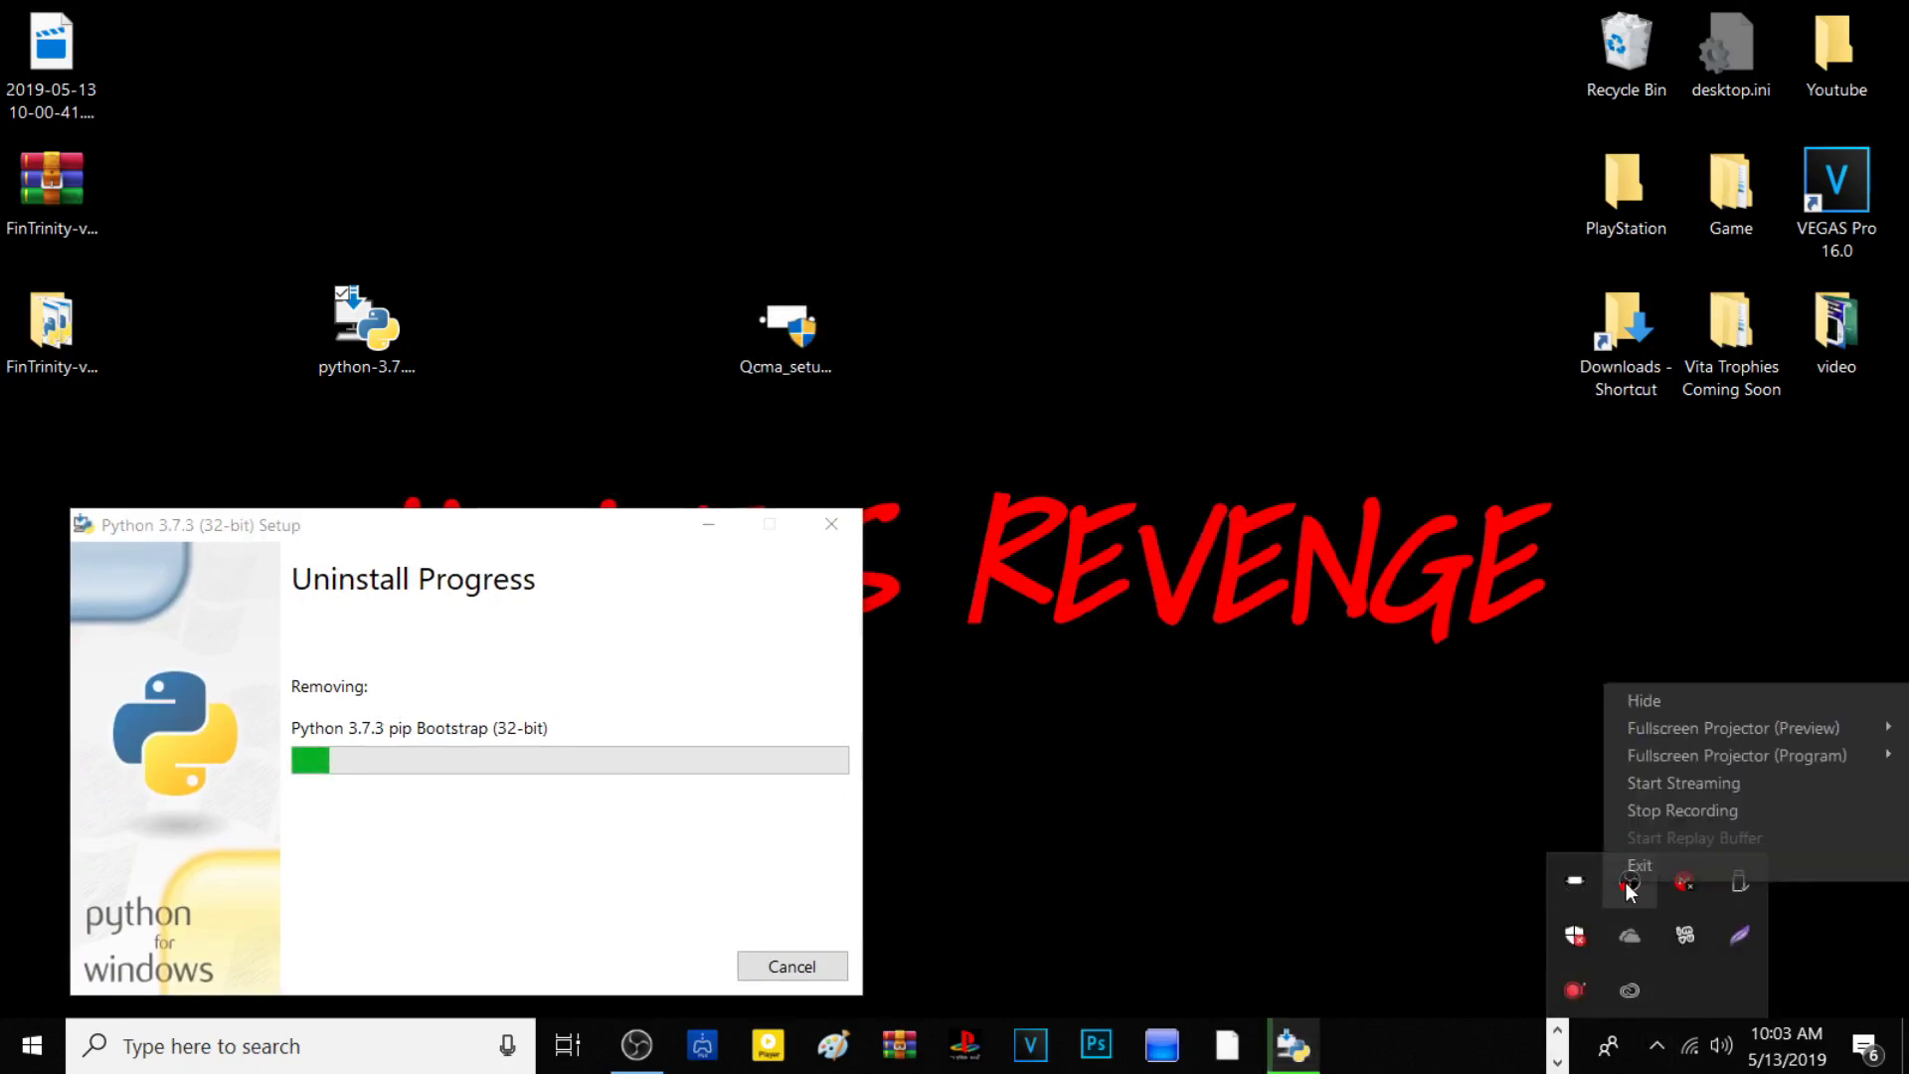
click(1688, 805)
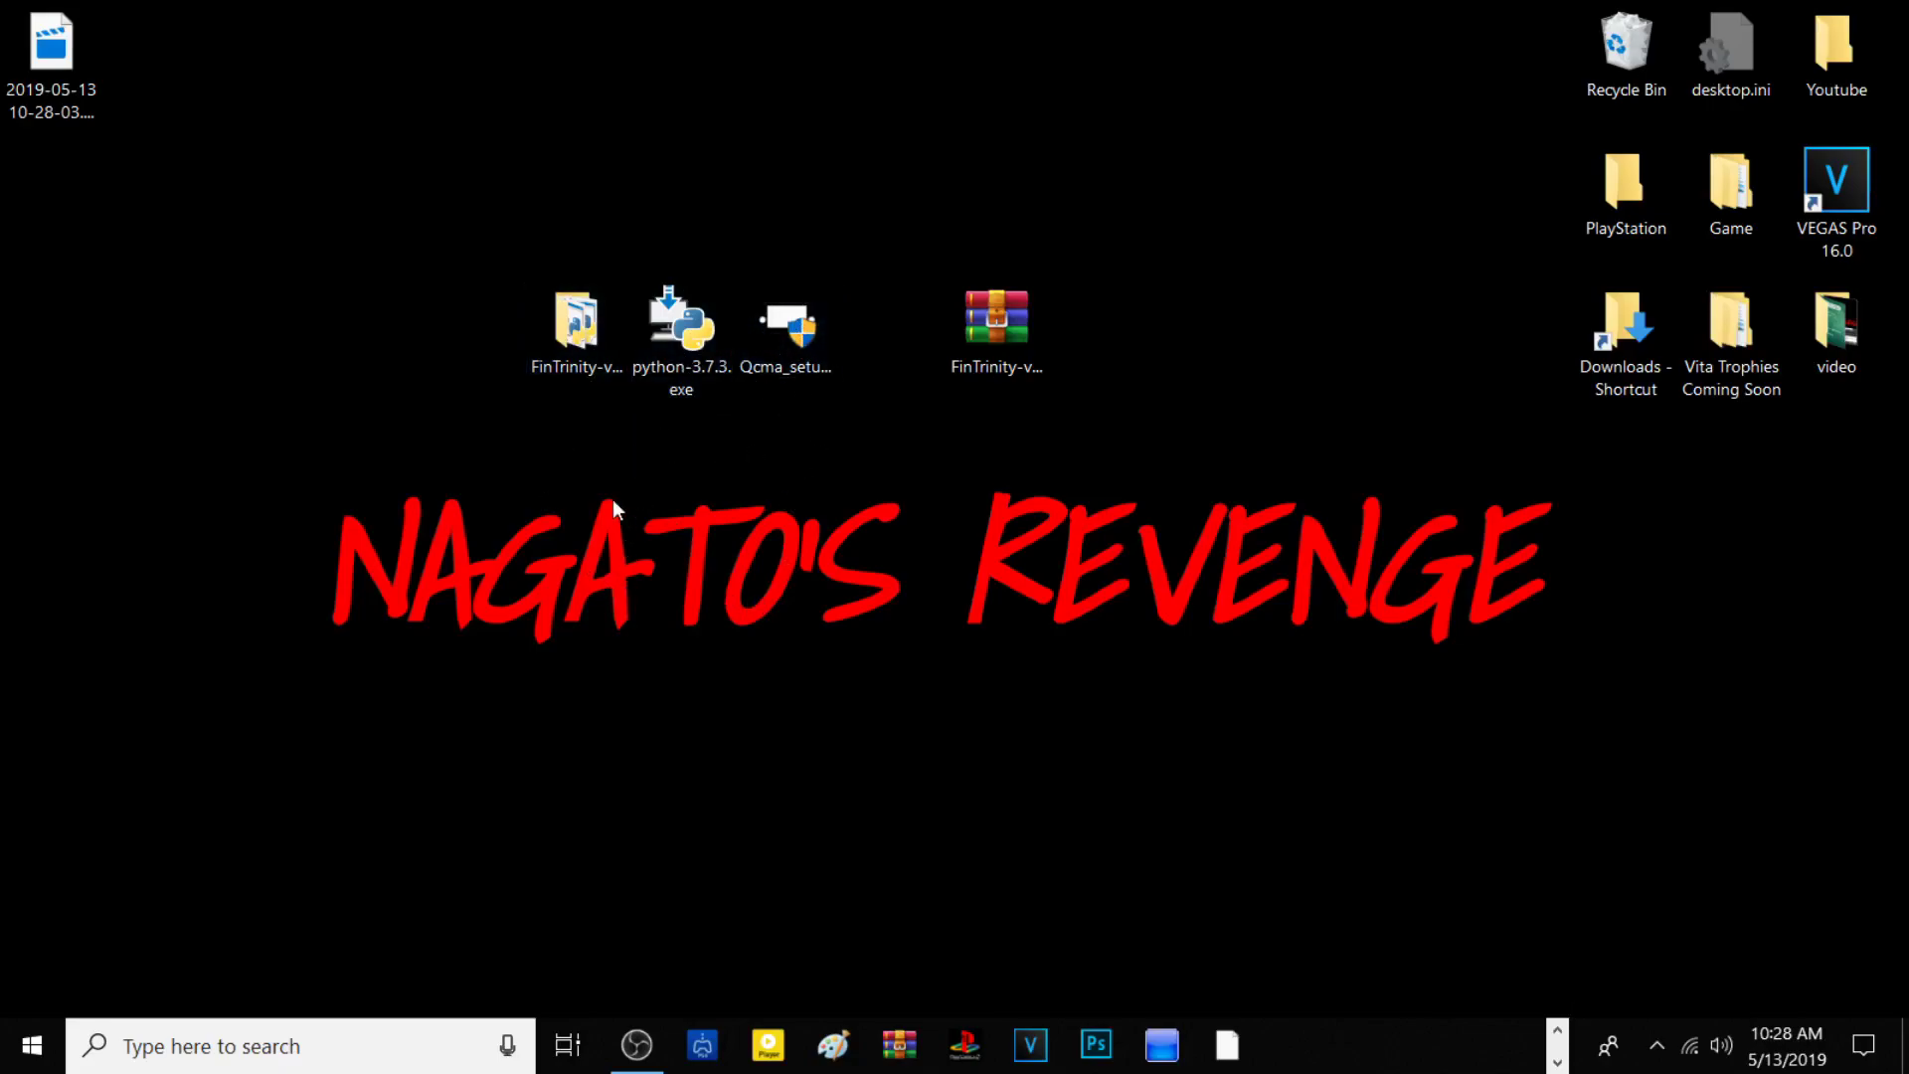
- Run python-3.7.3.exe with Install Now defaults, and answer No to cancelling so installation continues
double_click(681, 323)
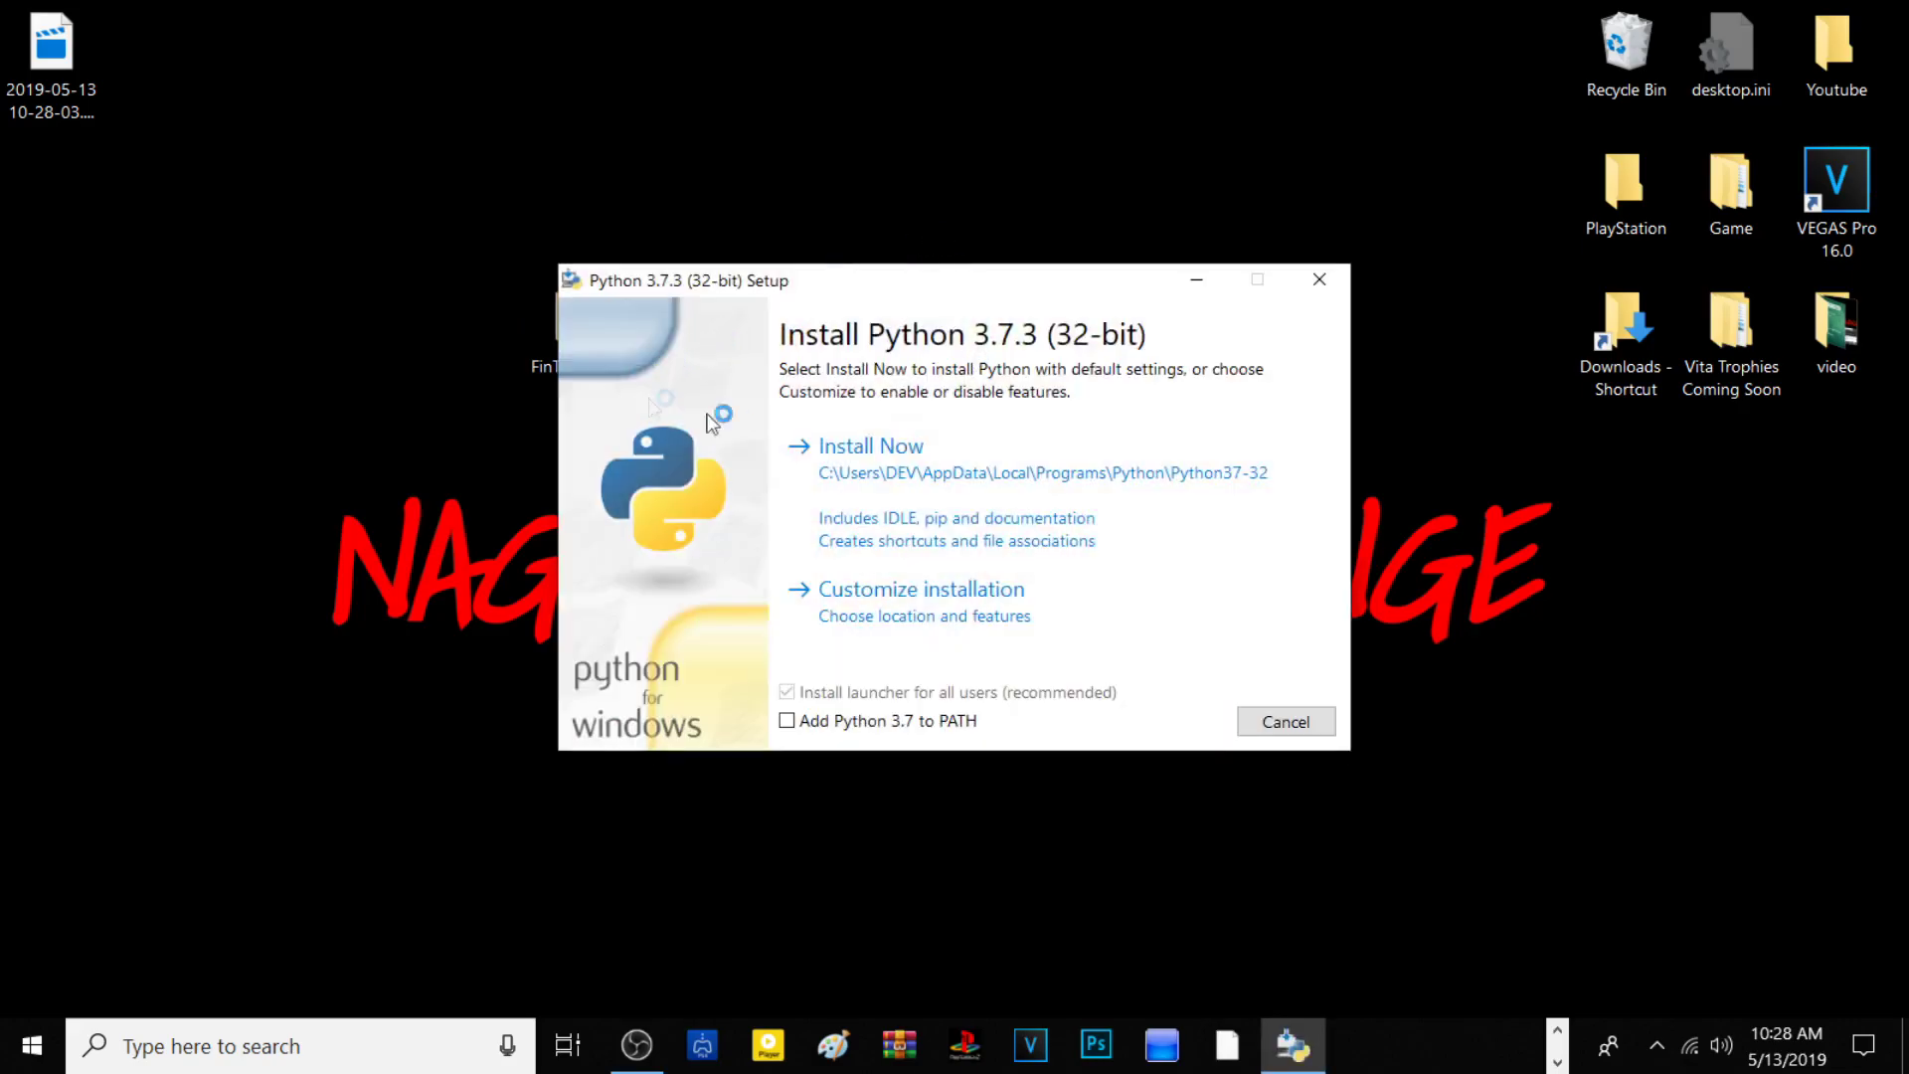
click(852, 445)
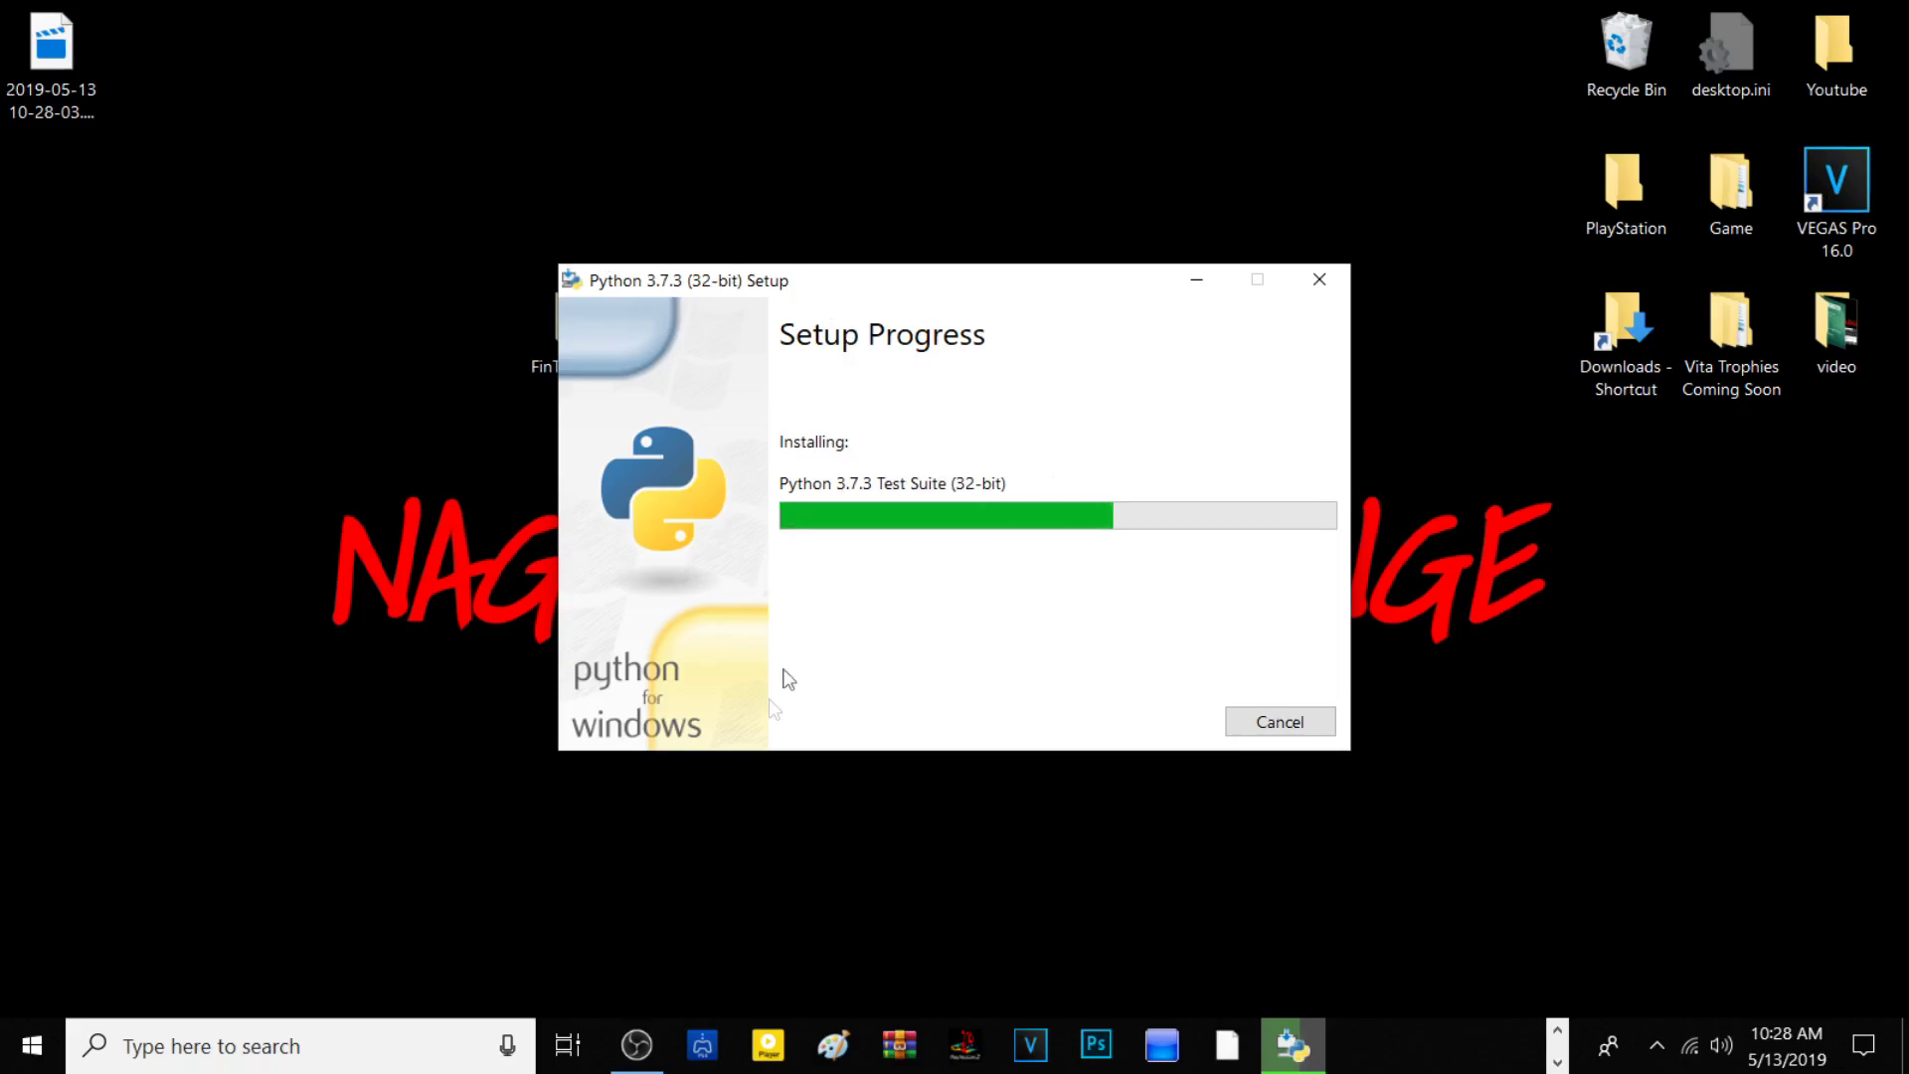
drag(793, 290, 545, 532)
click(786, 320)
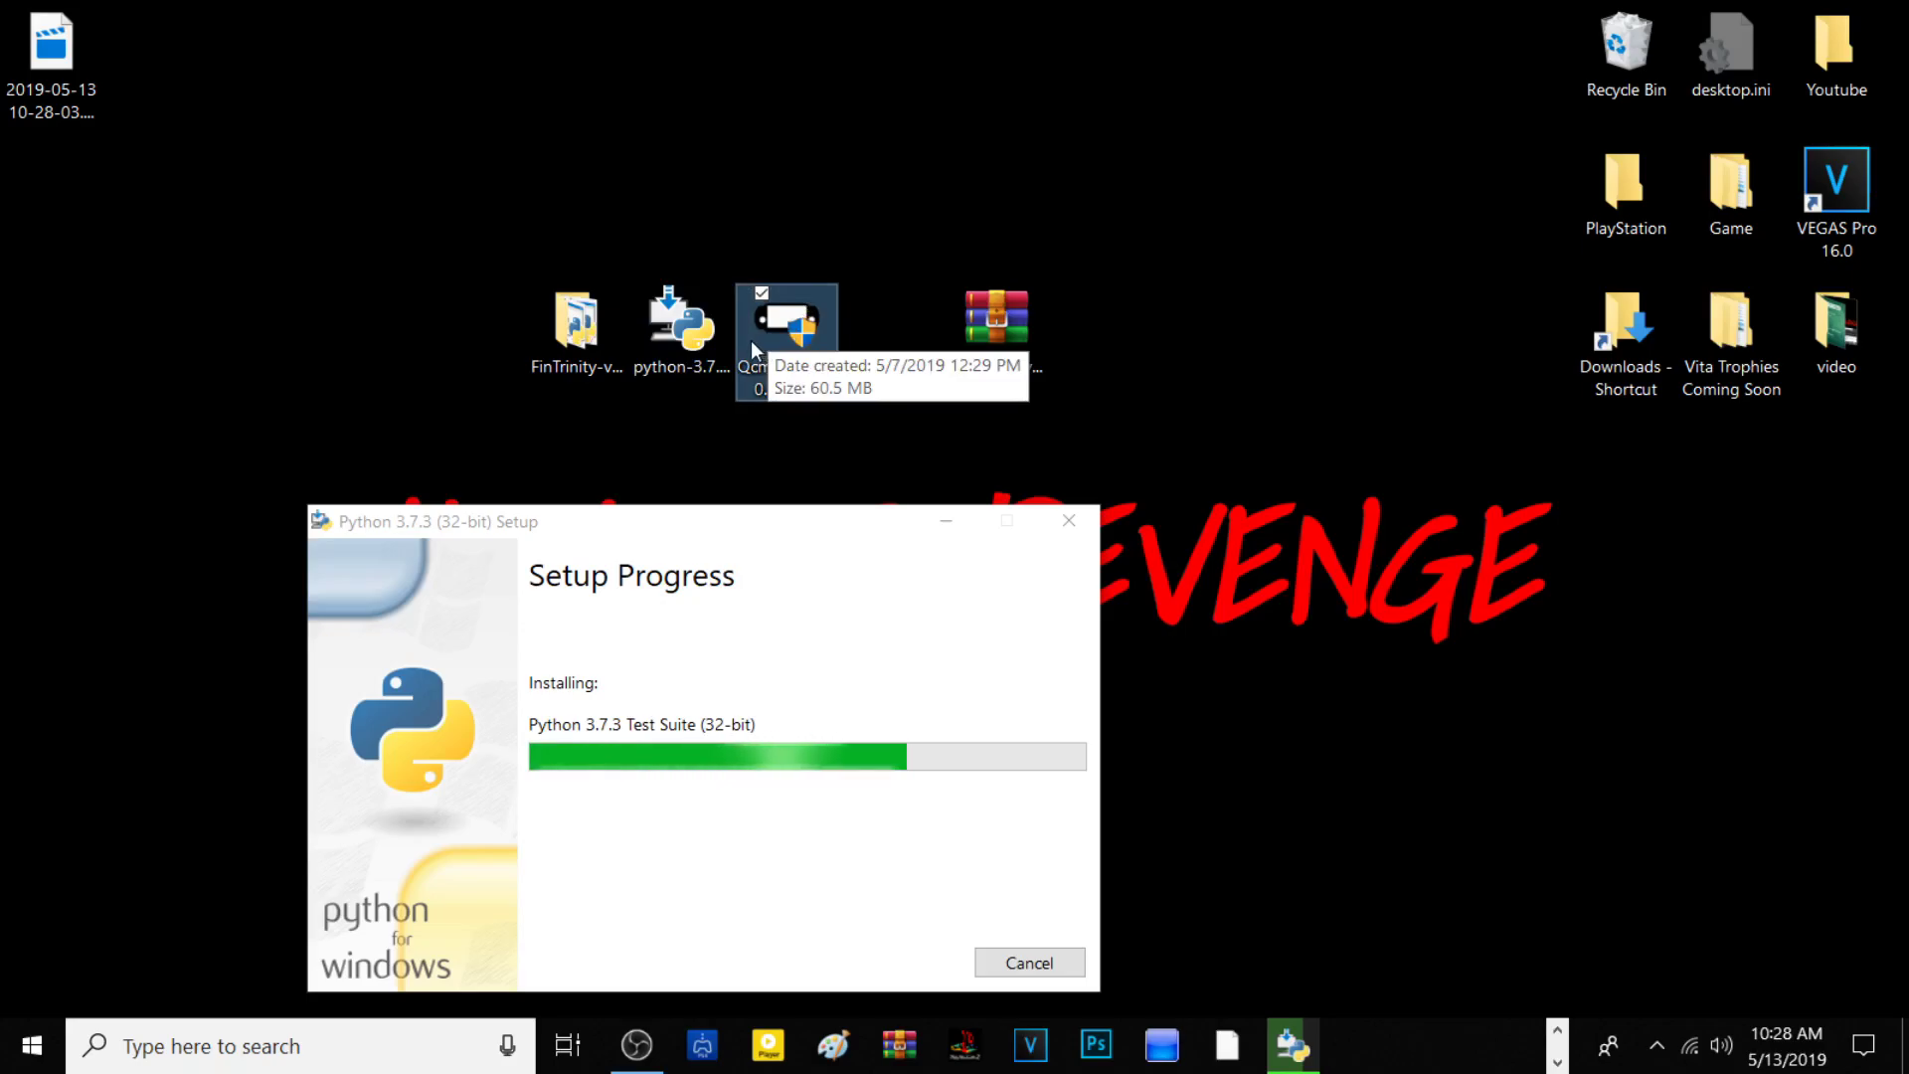
drag(637, 503, 574, 453)
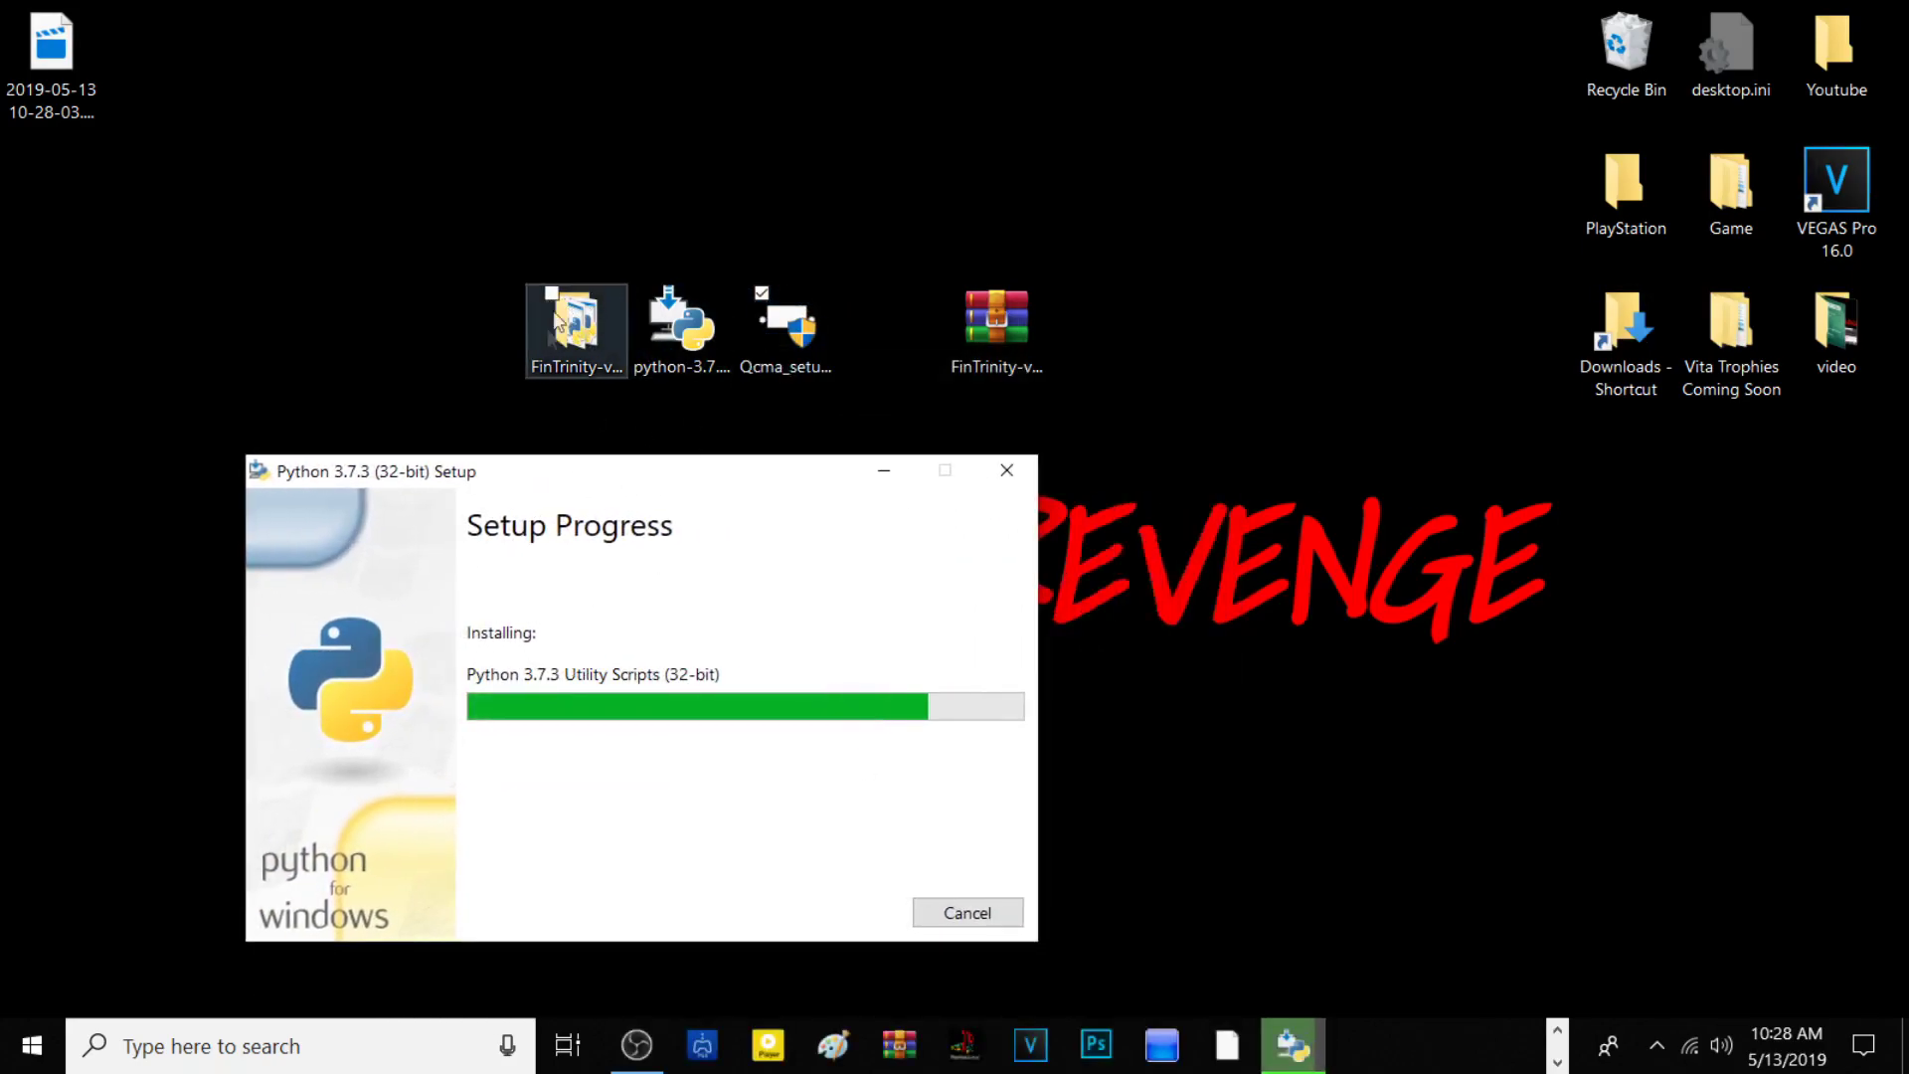
click(585, 360)
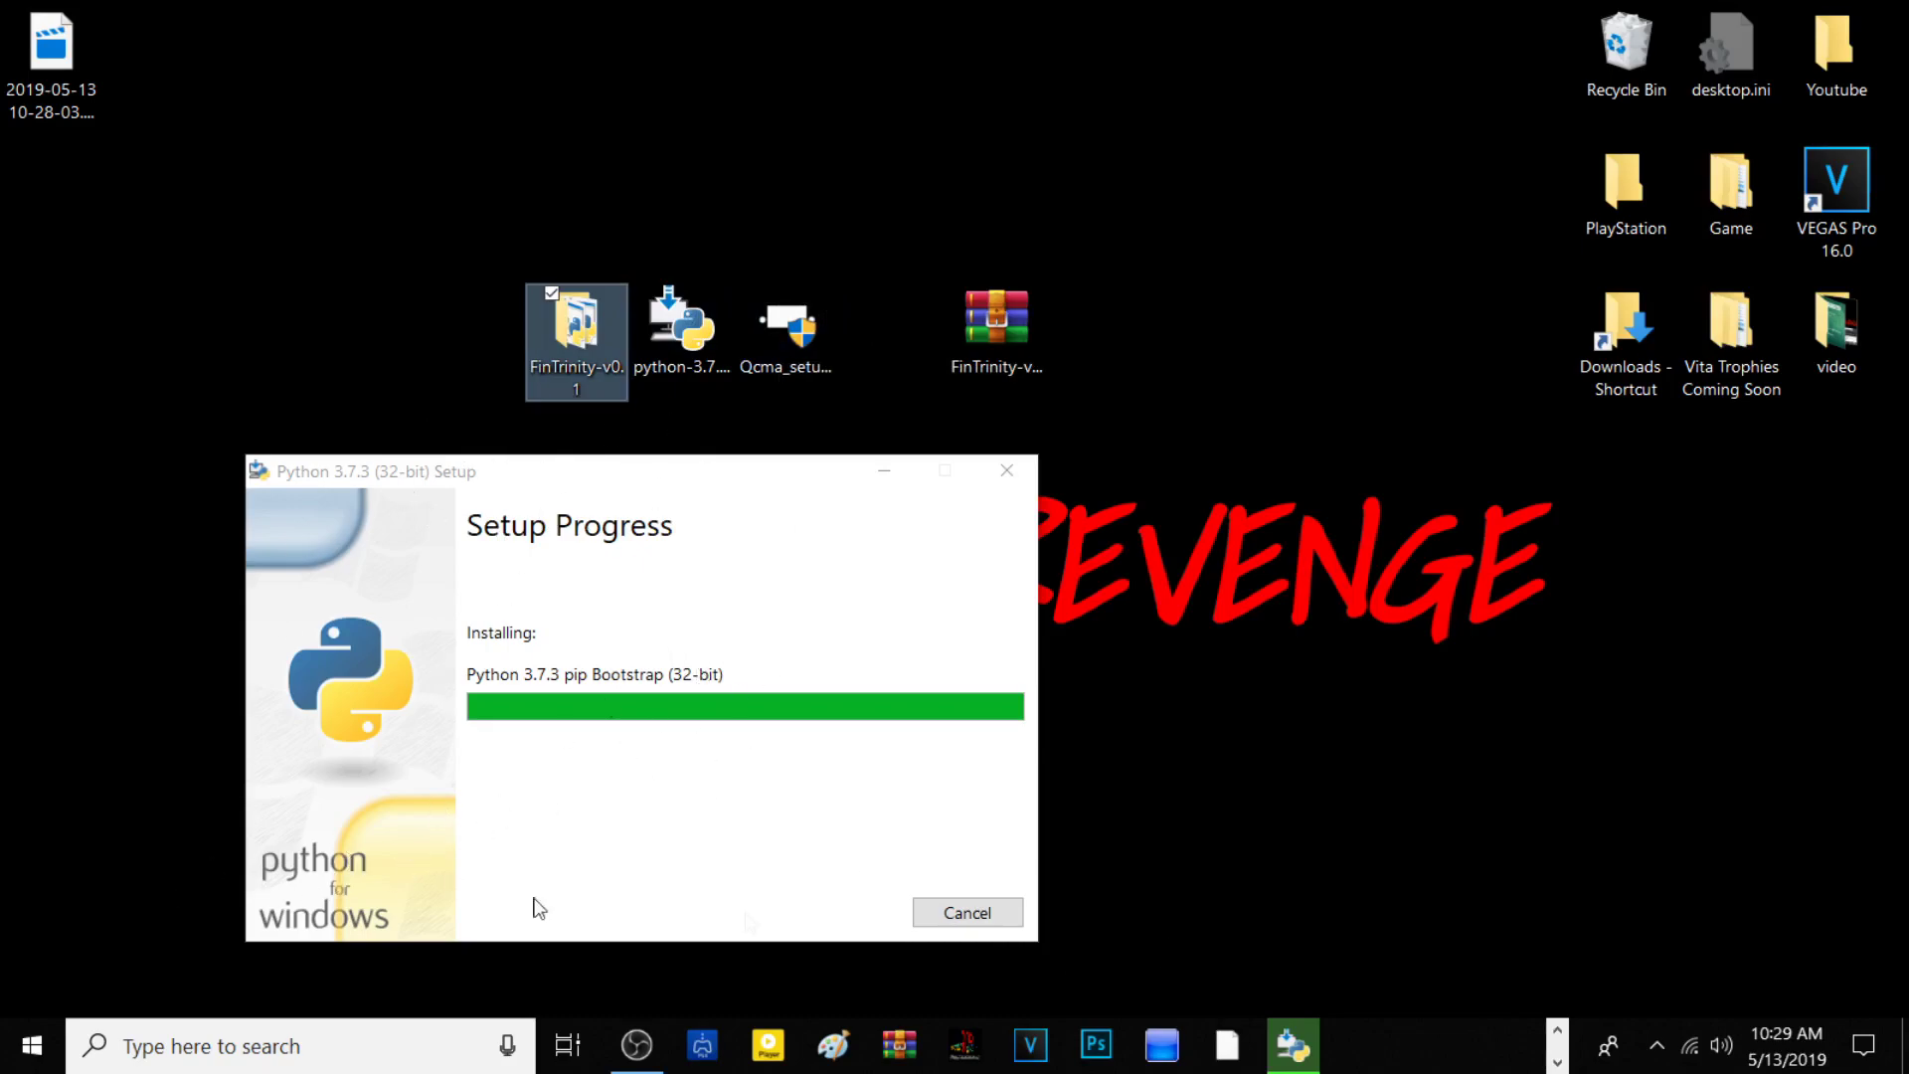
click(939, 913)
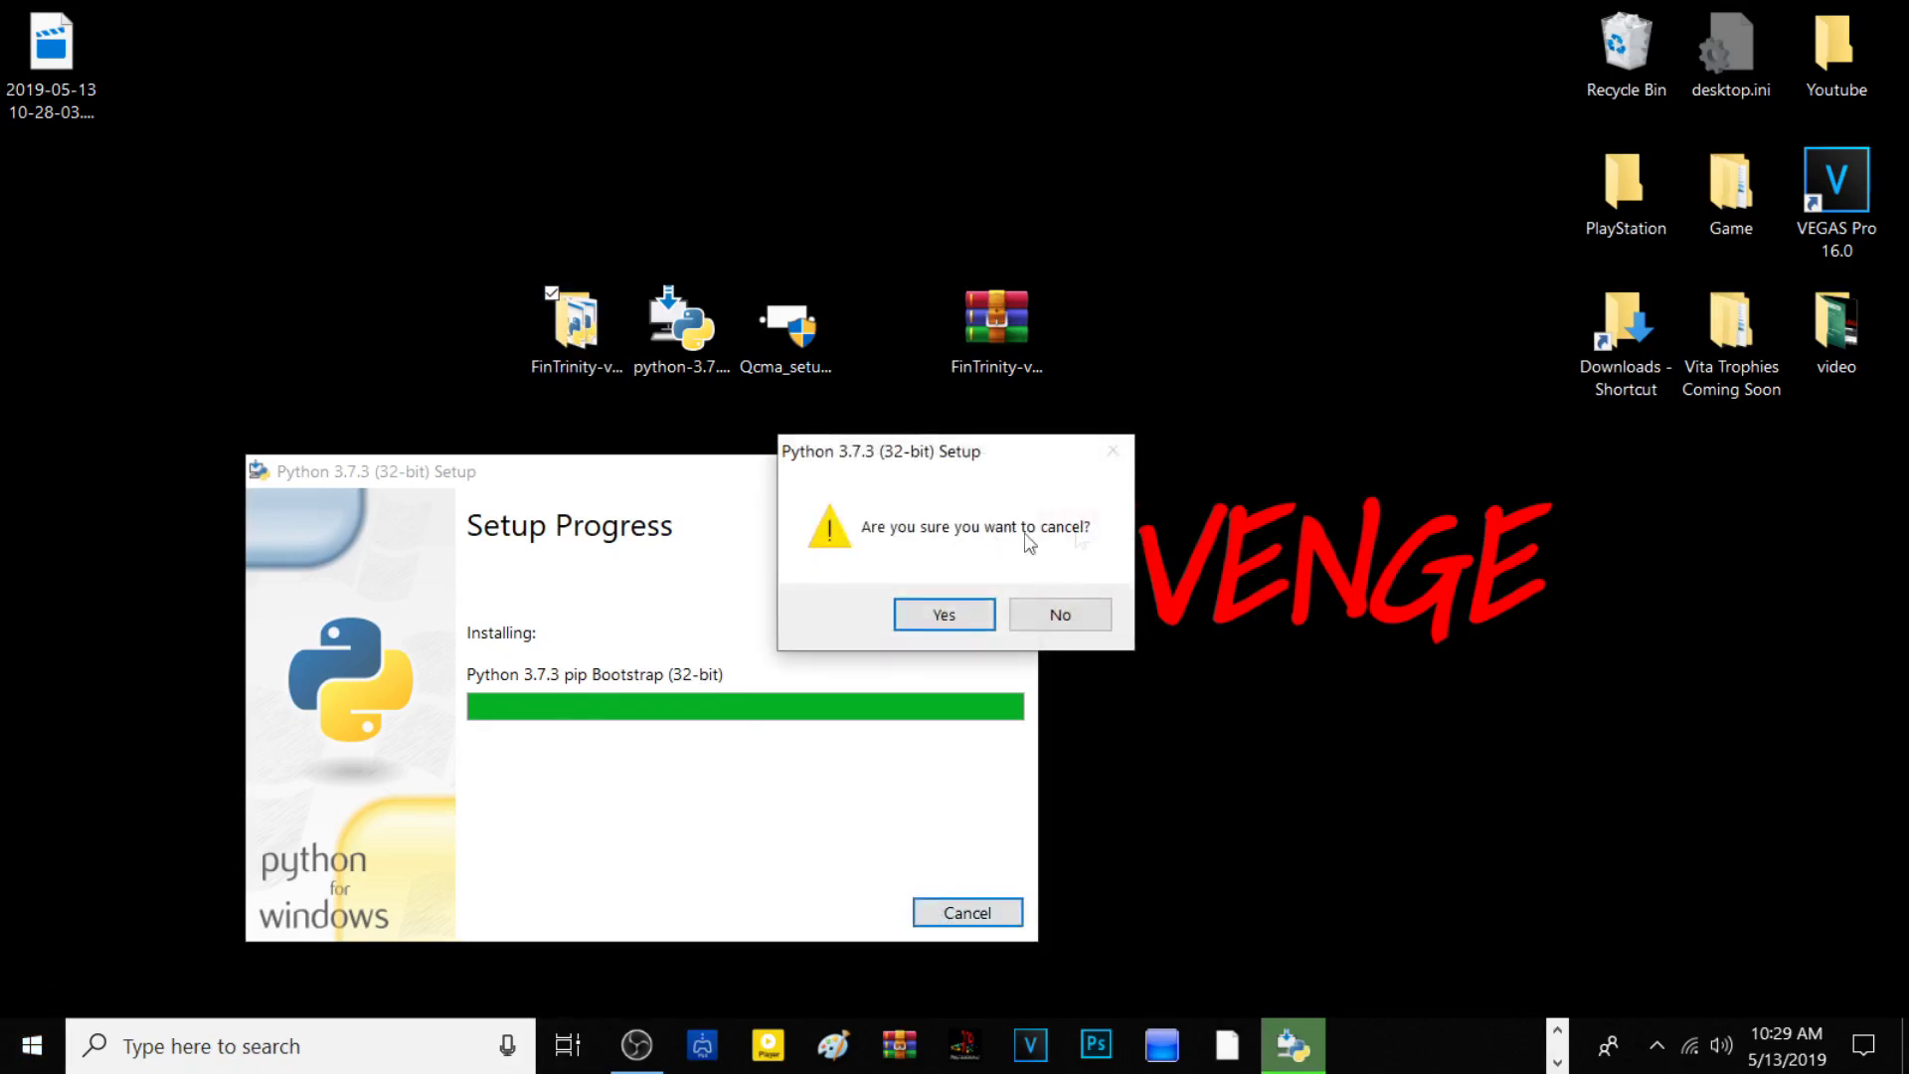
click(1104, 616)
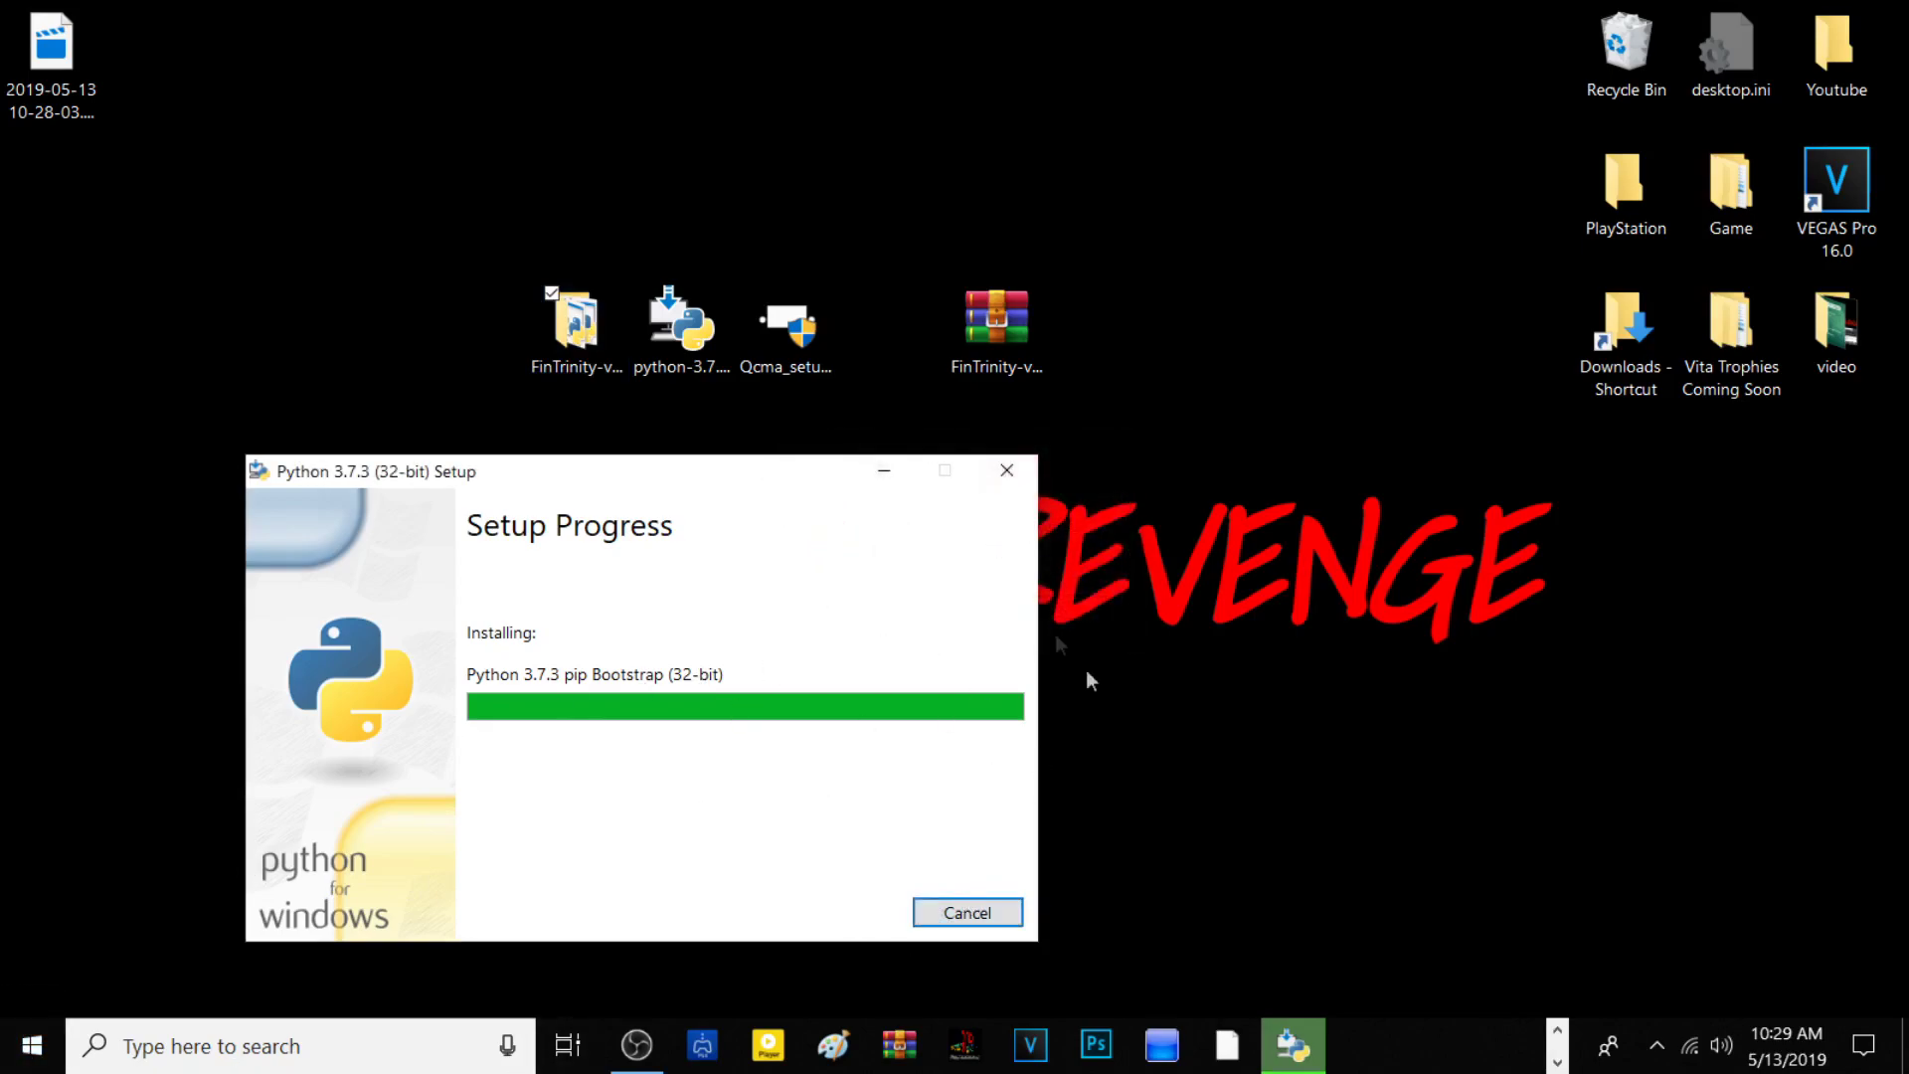